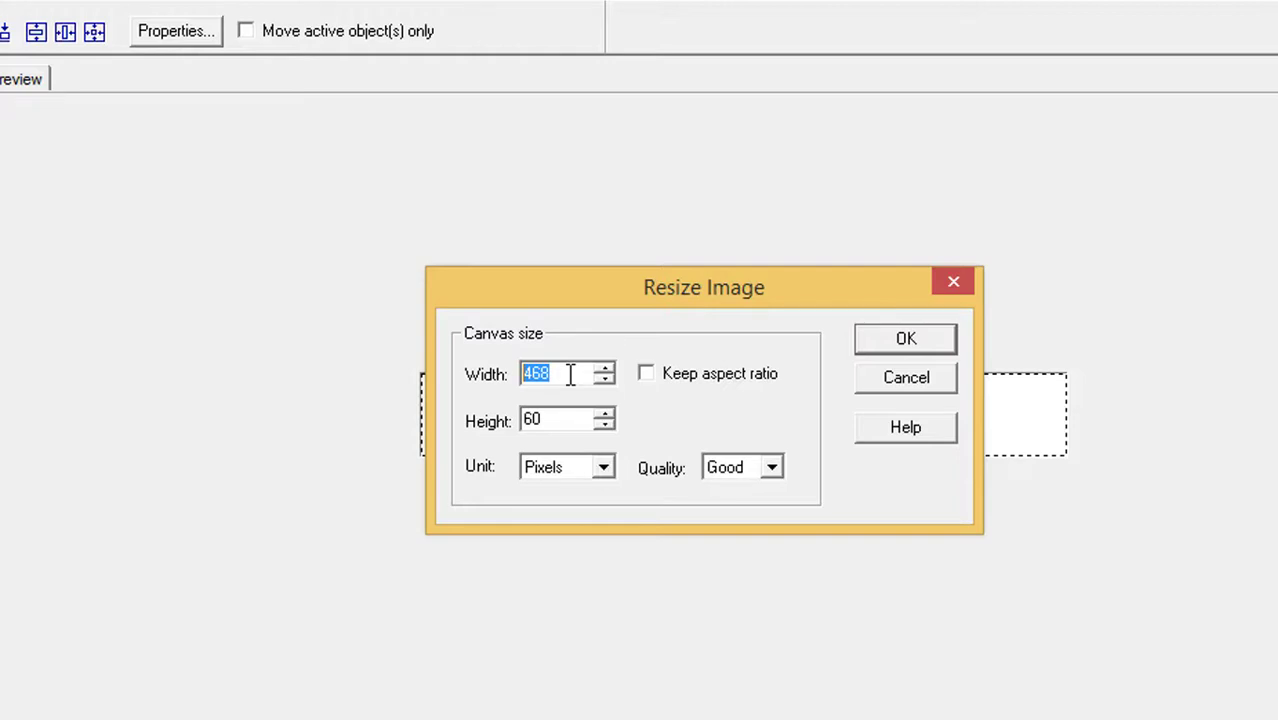
# Resize the canvas to 280 pixels wide and 280 pixels high
pyautogui.write('280')
pyautogui.moveTo(550, 420); pyautogui.dragTo(507, 421)
pyautogui.write('28')
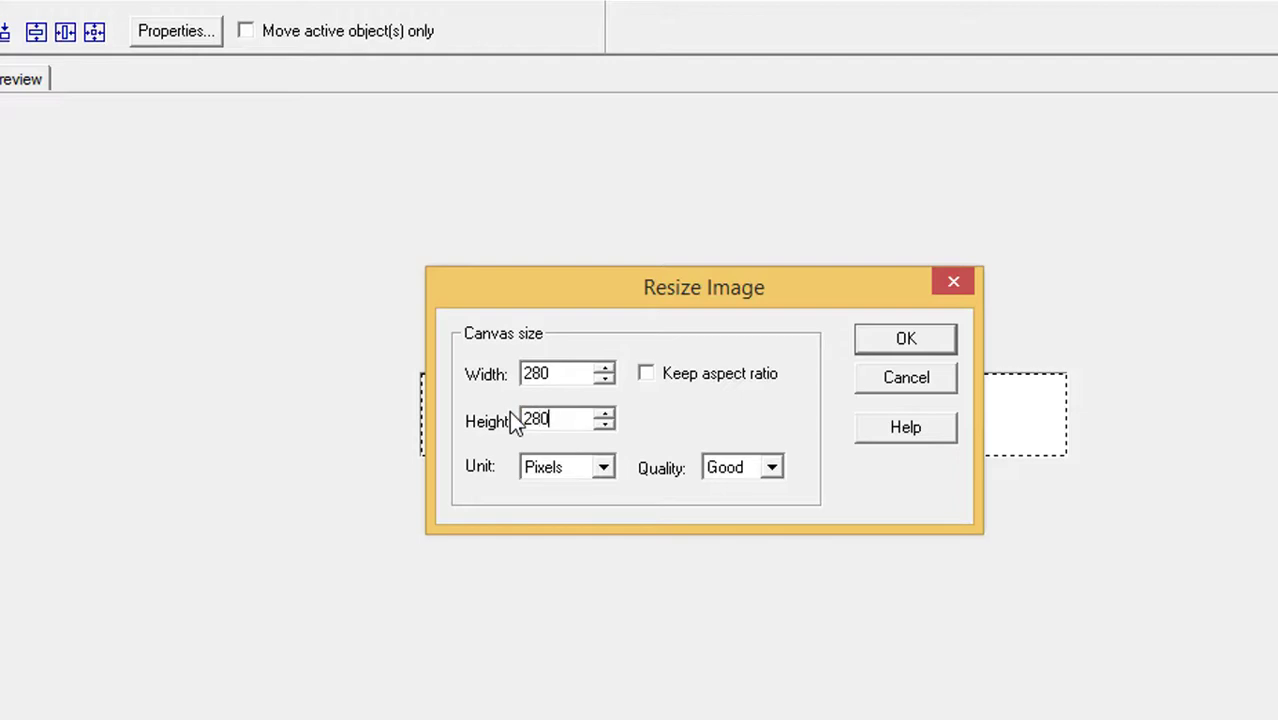
pyautogui.click(894, 356)
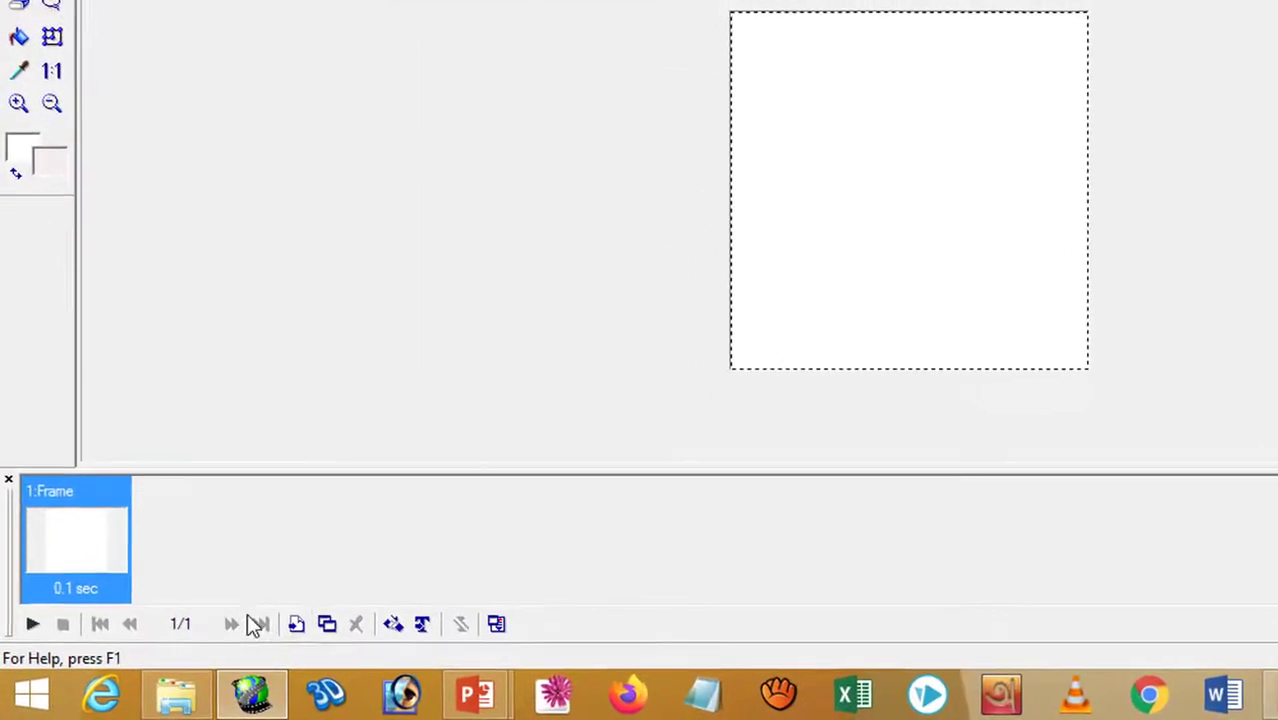
# Duplicate the blank frame six times to make a seven-frame animation
pyautogui.click(330, 623)
pyautogui.click(330, 623)
pyautogui.click(330, 623)
pyautogui.click(330, 623)
pyautogui.click(330, 623)
pyautogui.click(330, 623)
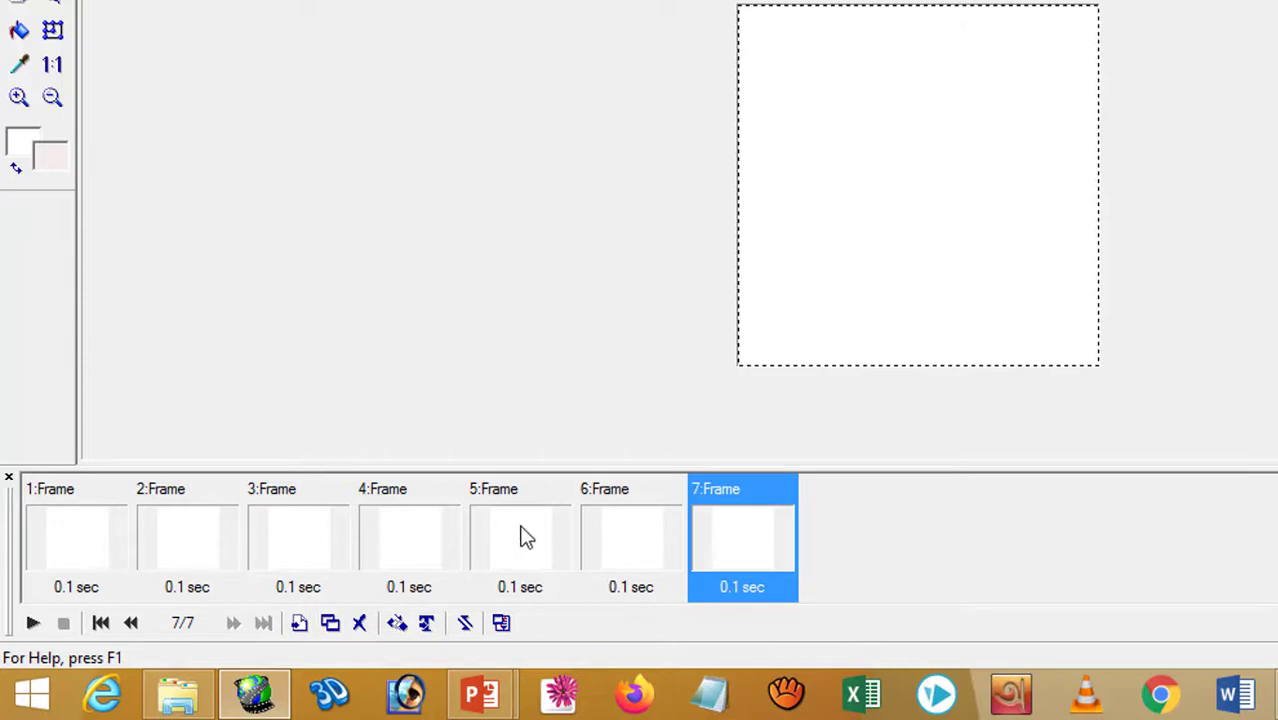
# Copy the first top-row photo from slide 1 in PowerPoint into frame 1 of the GIF, and nudge it slightly up and left
pyautogui.click(94, 542)
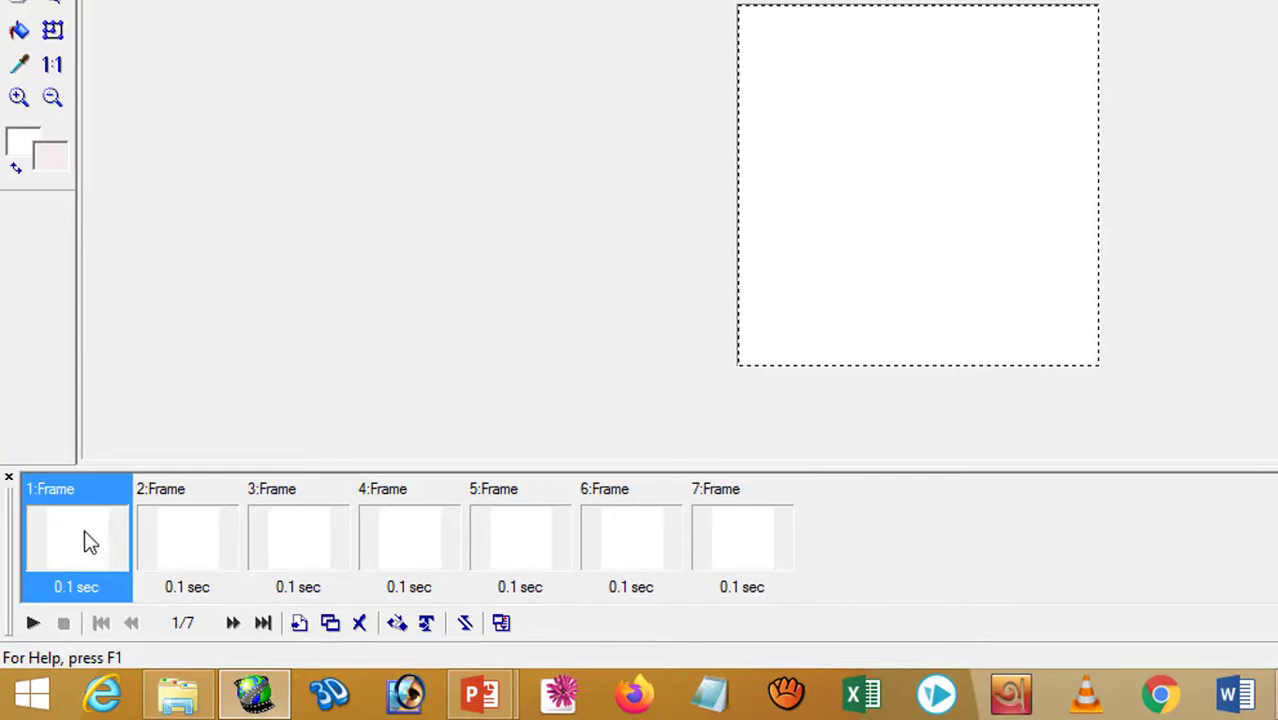
pyautogui.moveTo(488, 708)
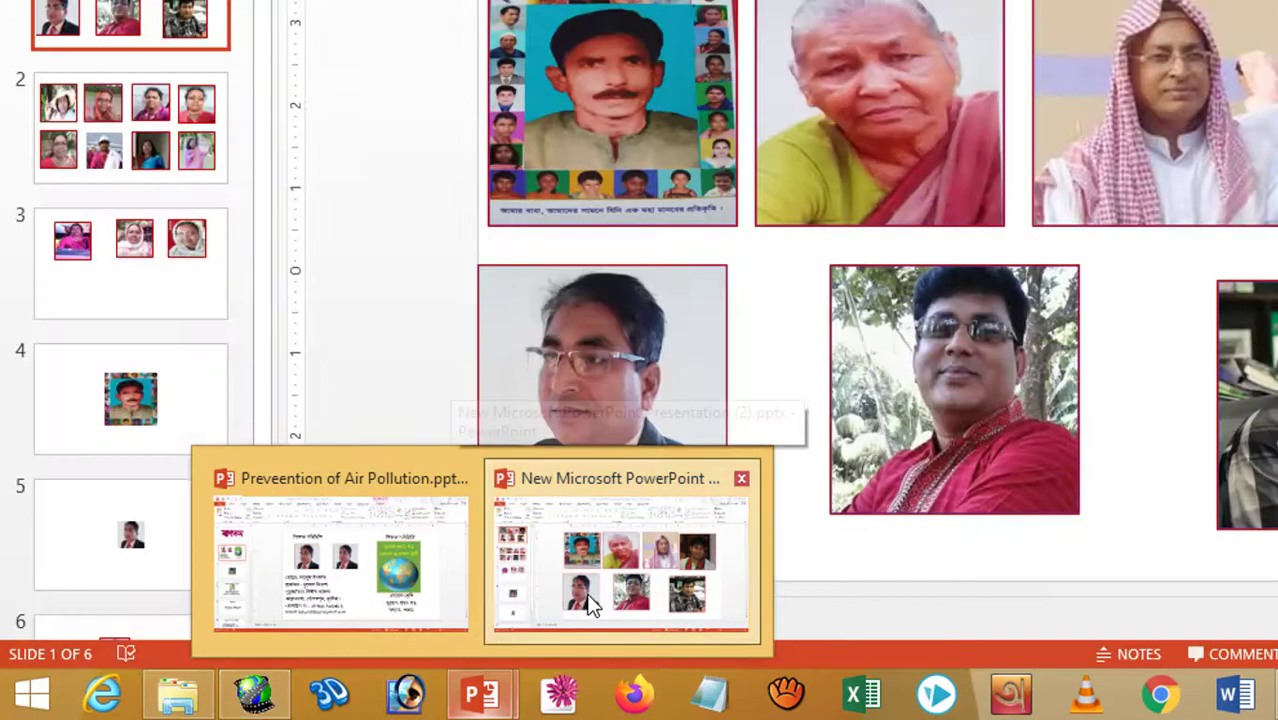
pyautogui.click(576, 600)
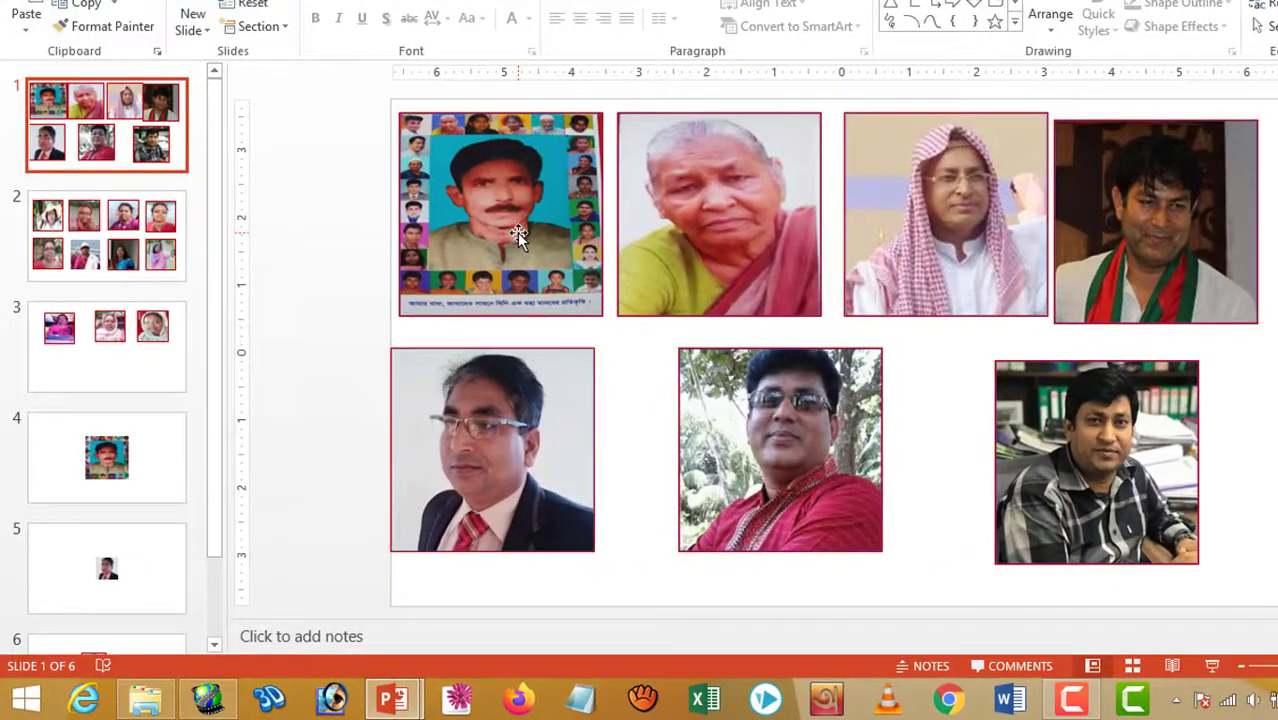
pyautogui.click(630, 127)
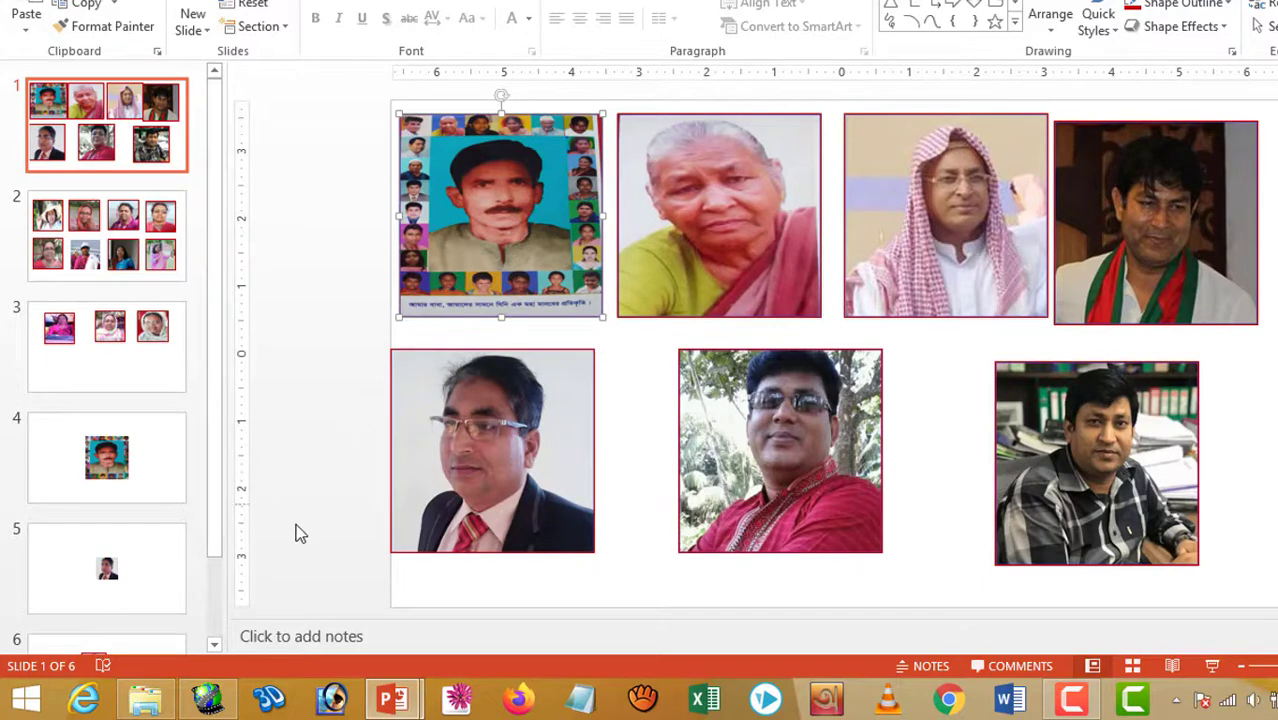
pyautogui.click(207, 700)
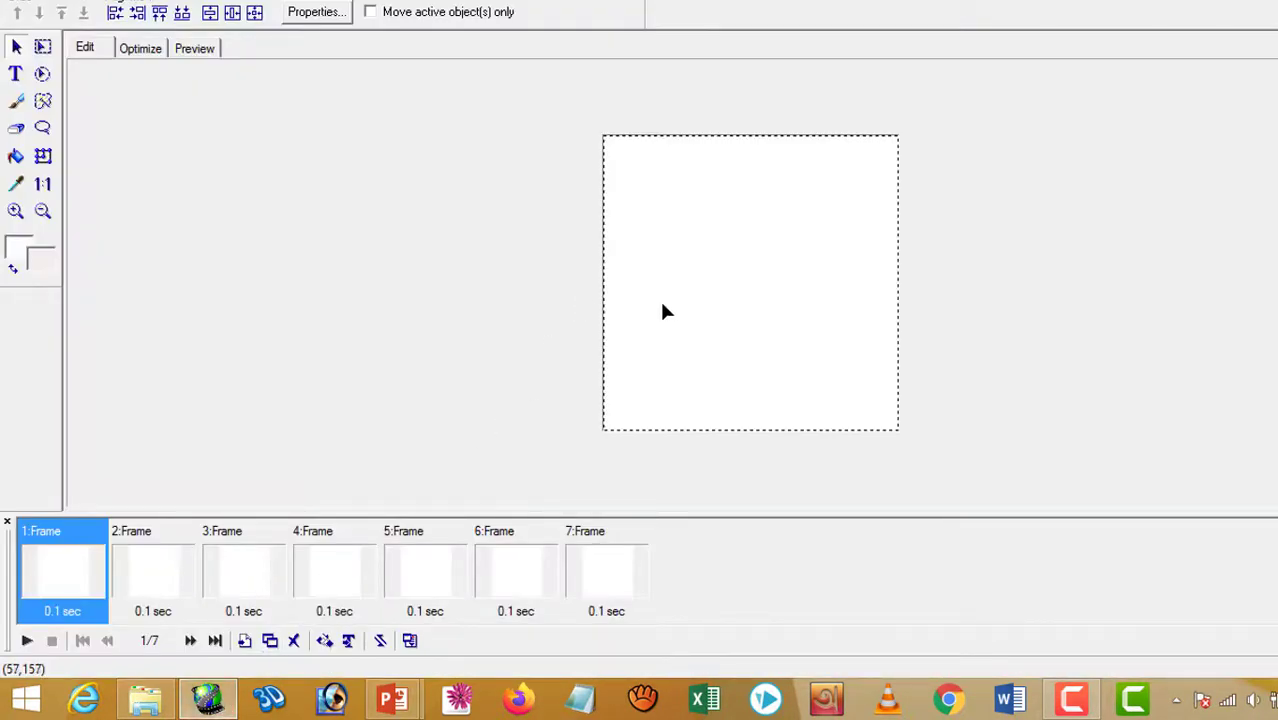
pyautogui.hotkey('ctrl', 'v')
pyautogui.moveTo(670, 312); pyautogui.dragTo(667, 310)
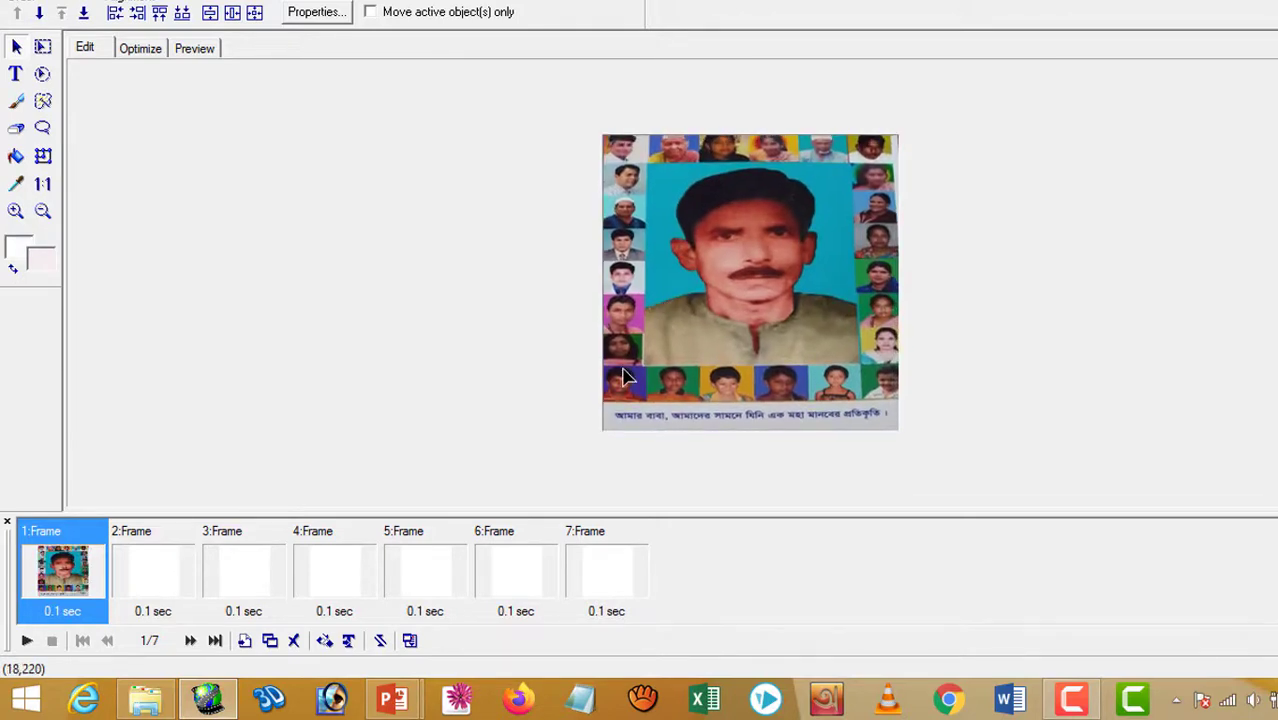
# Copy the second top-row photo from slide 1 in PowerPoint and paste it into frame 2 of the GIF
pyautogui.click(185, 563)
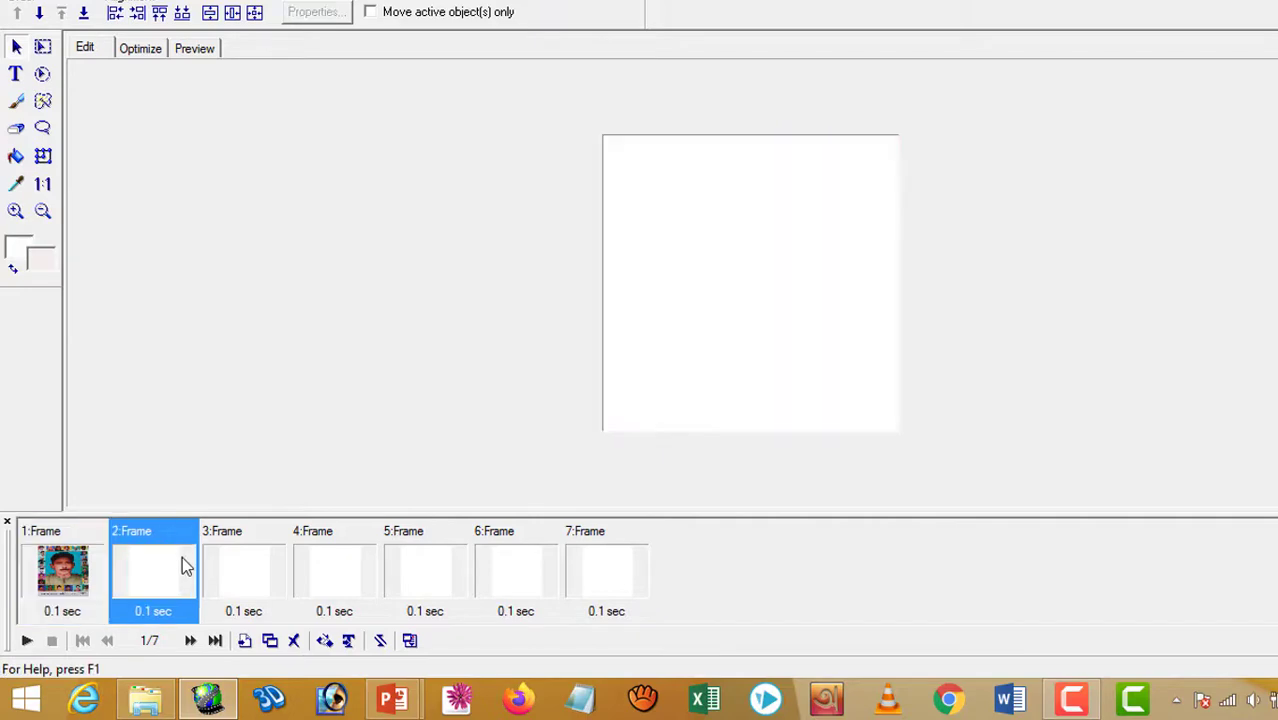
pyautogui.moveTo(404, 704)
pyautogui.click(490, 595)
pyautogui.click(717, 206)
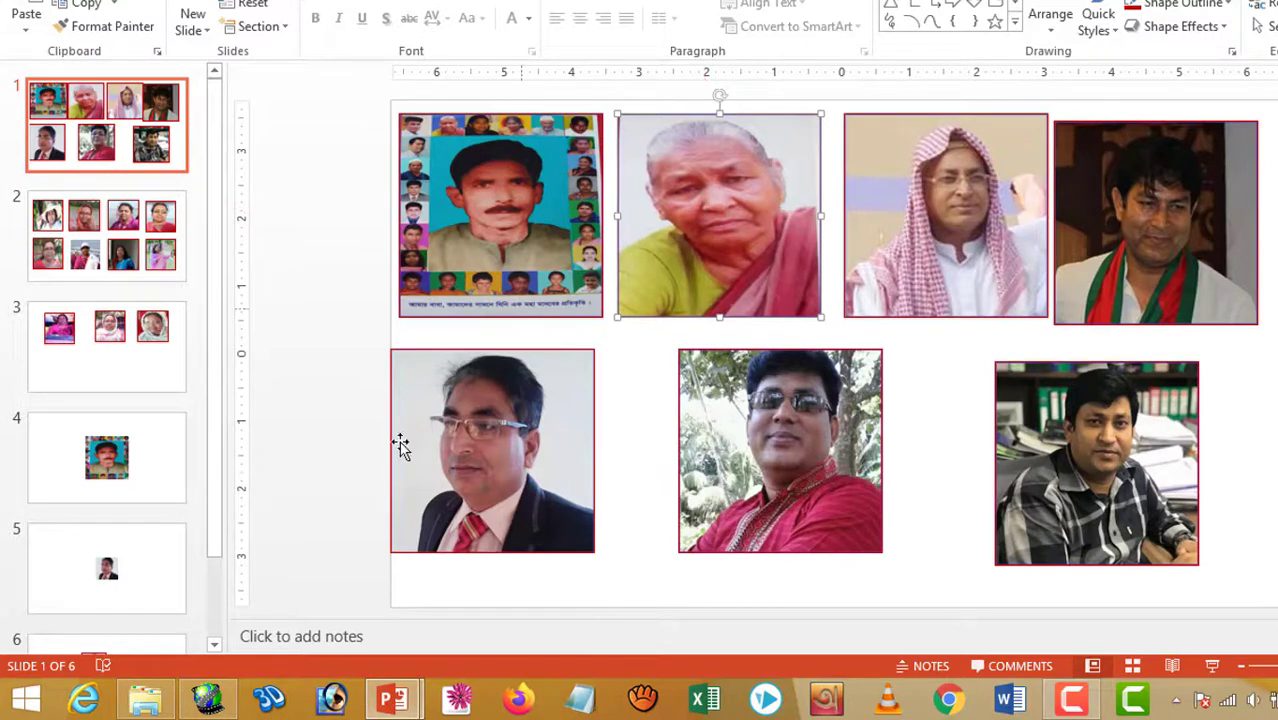
pyautogui.click(208, 700)
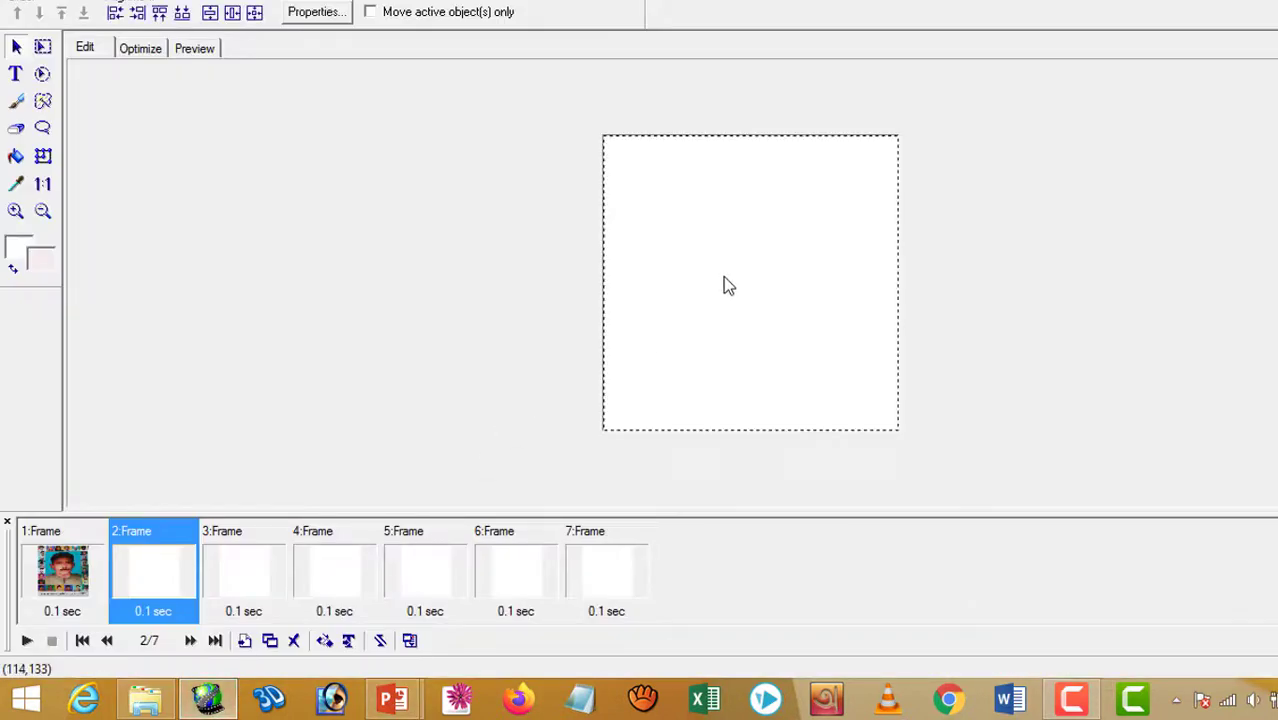
pyautogui.hotkey('ctrl', 'v')
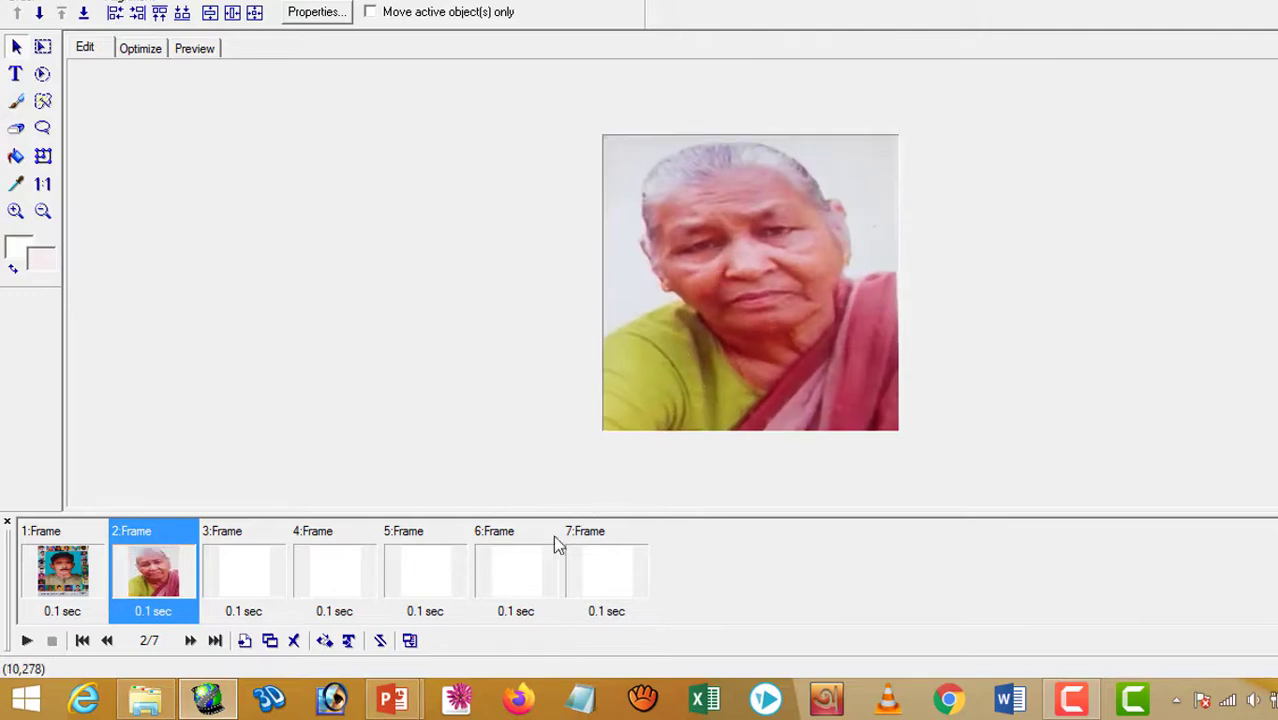
# Copy the third top-row photo from slide 1 in PowerPoint and paste it into frame 3 of the GIF
pyautogui.click(240, 578)
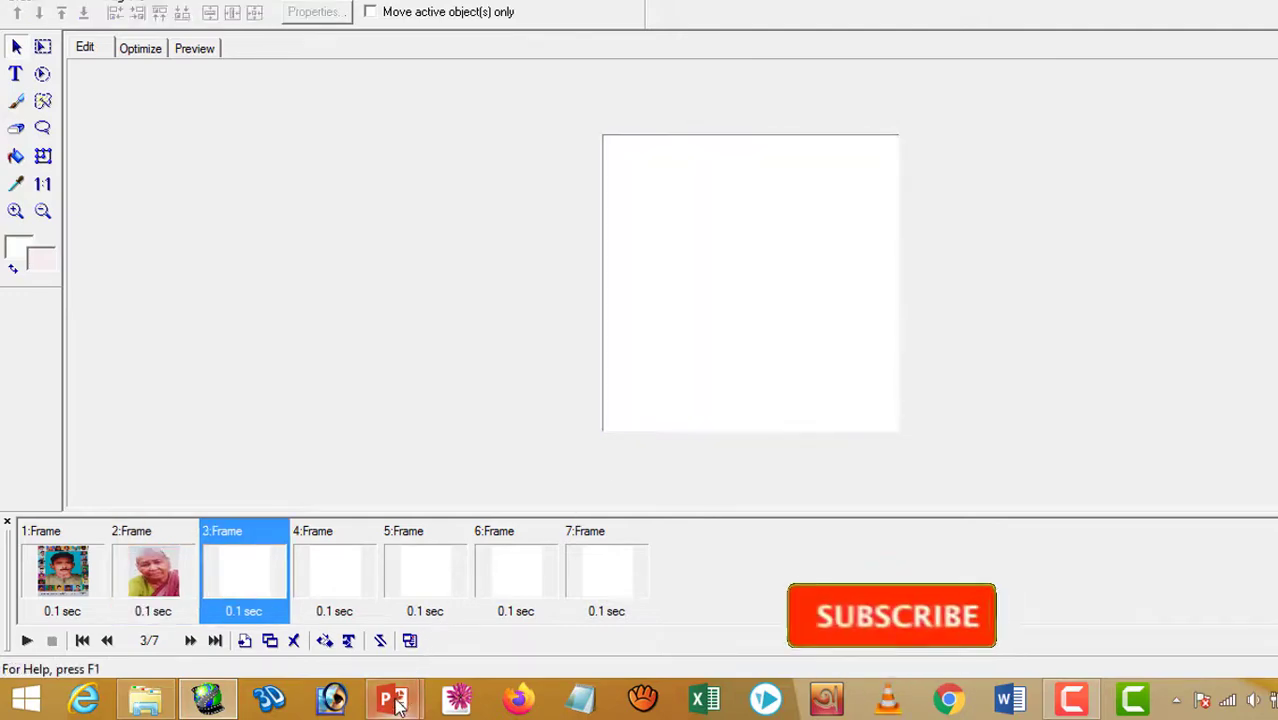
pyautogui.moveTo(398, 705)
pyautogui.click(505, 590)
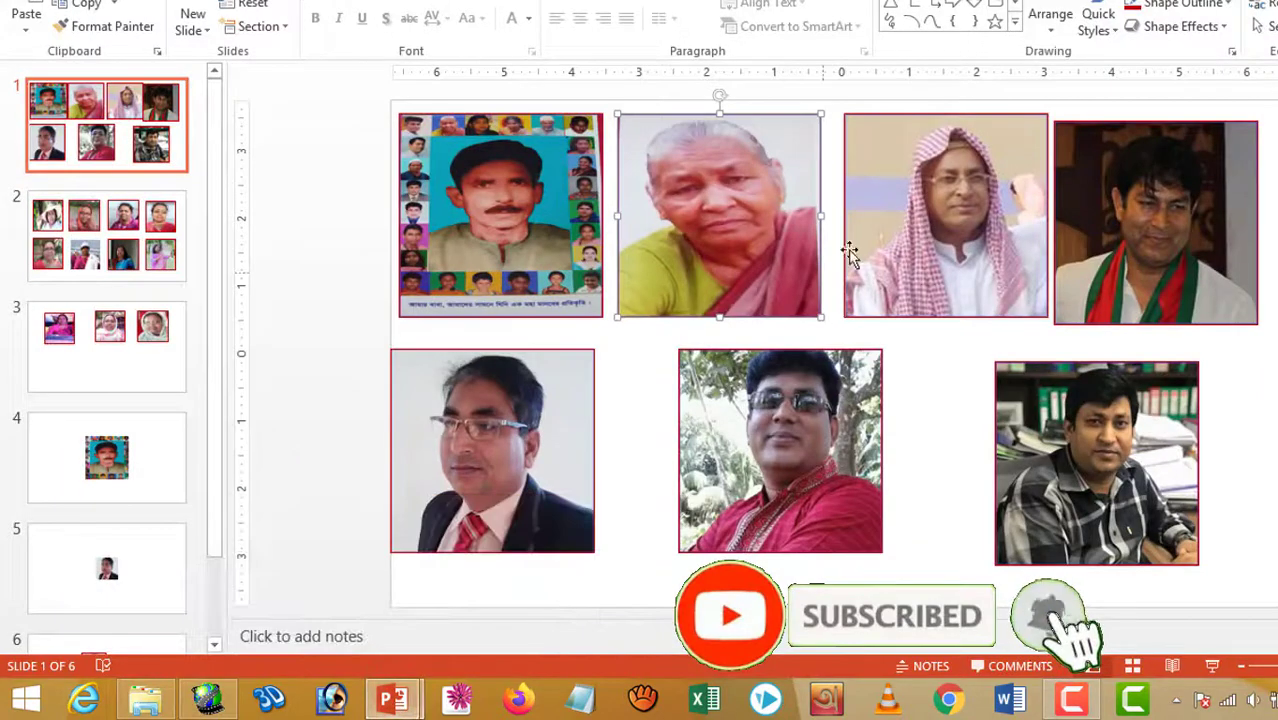
pyautogui.click(850, 258)
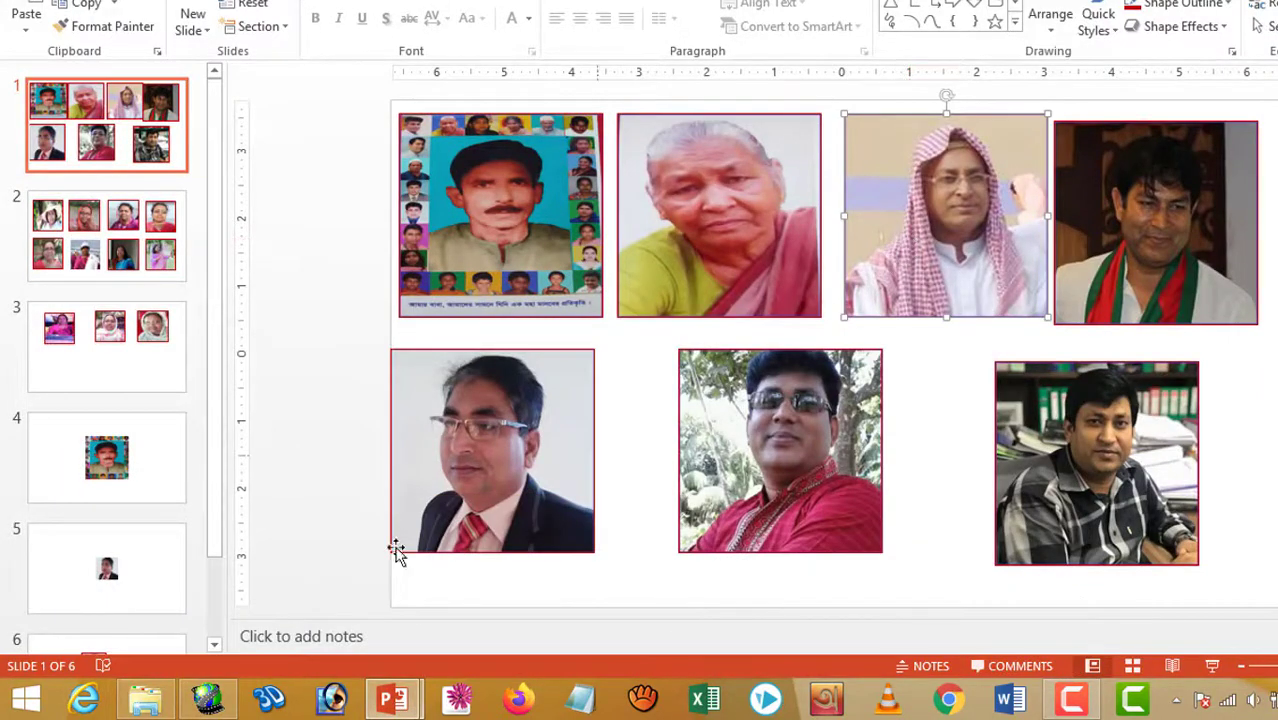
pyautogui.click(206, 698)
pyautogui.click(697, 313)
pyautogui.hotkey('ctrl', 'v')
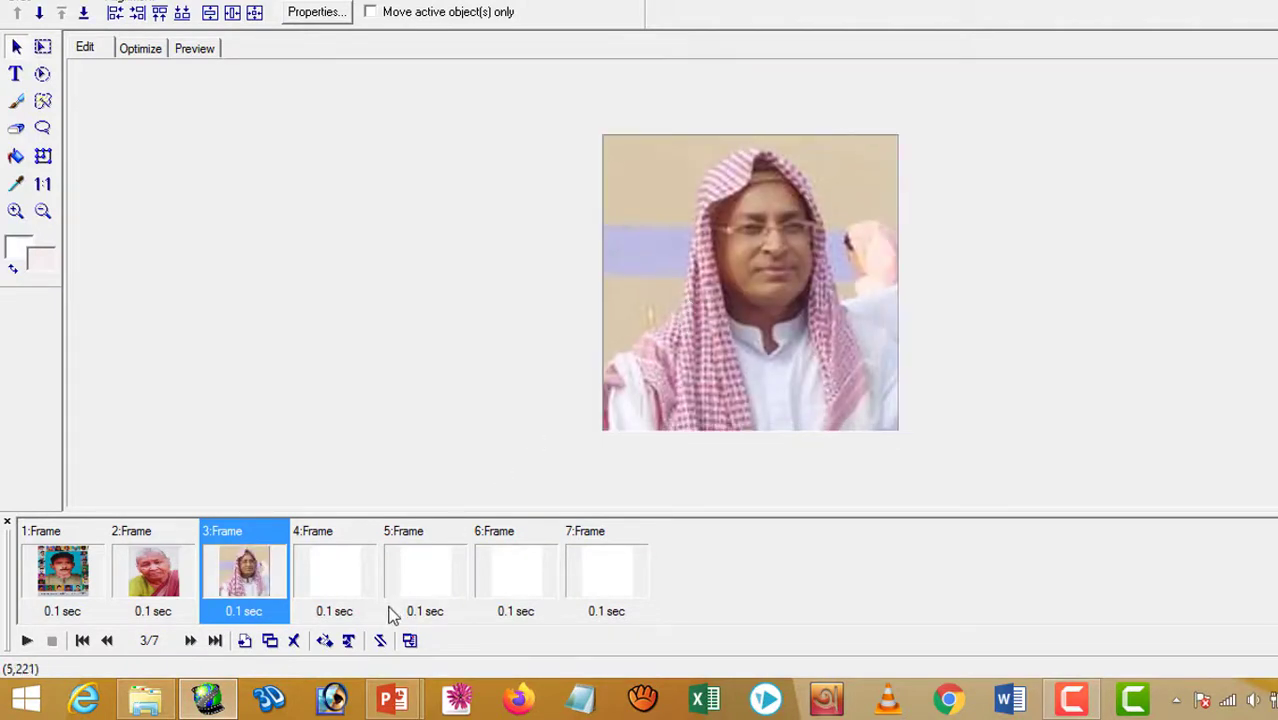
# Copy the fourth top-row photo from slide 1 in PowerPoint into frame 4 of the GIF, and nudge it up and left to hide its border
pyautogui.click(337, 588)
pyautogui.moveTo(392, 705)
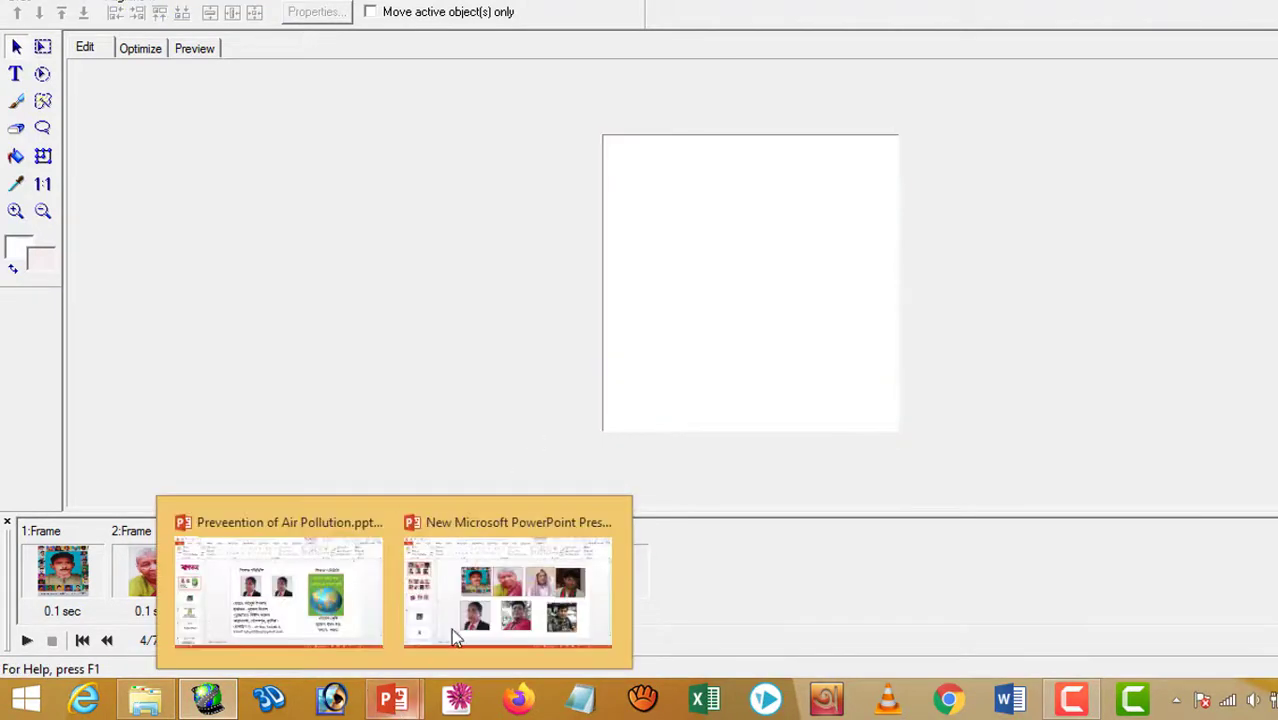
pyautogui.click(578, 522)
pyautogui.click(1148, 239)
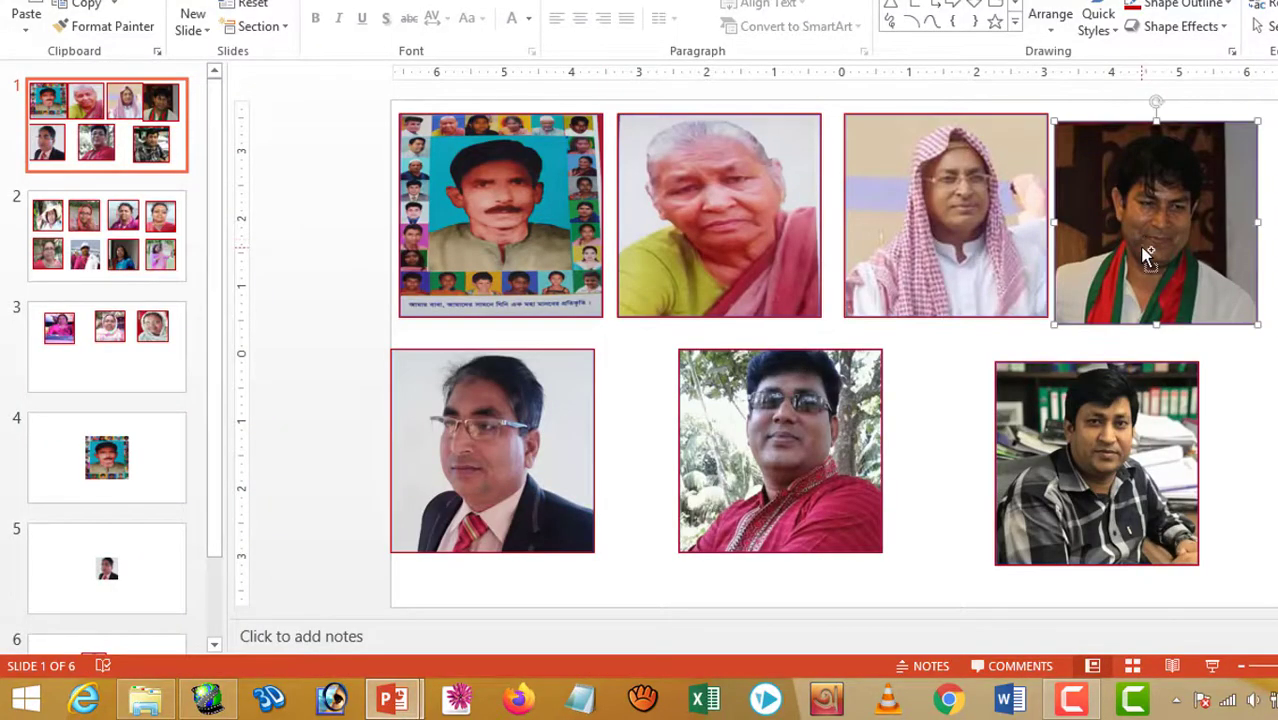
pyautogui.click(205, 706)
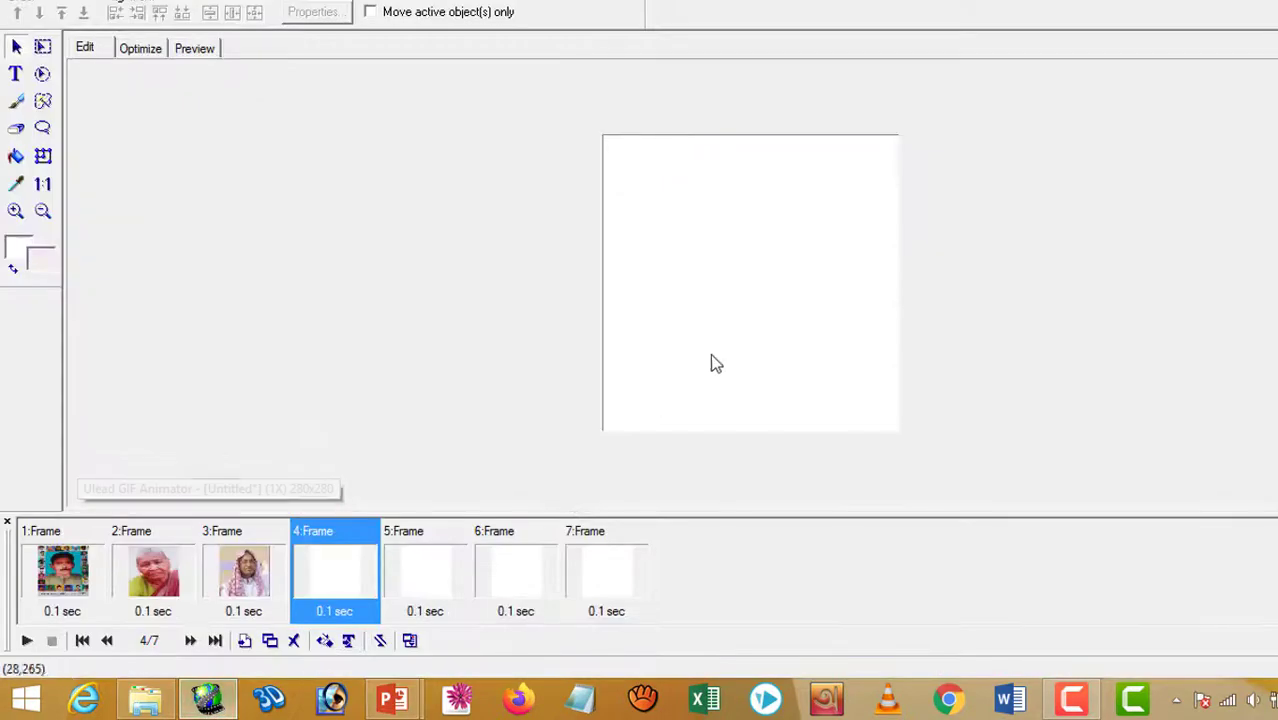
pyautogui.hotkey('ctrl', 'v')
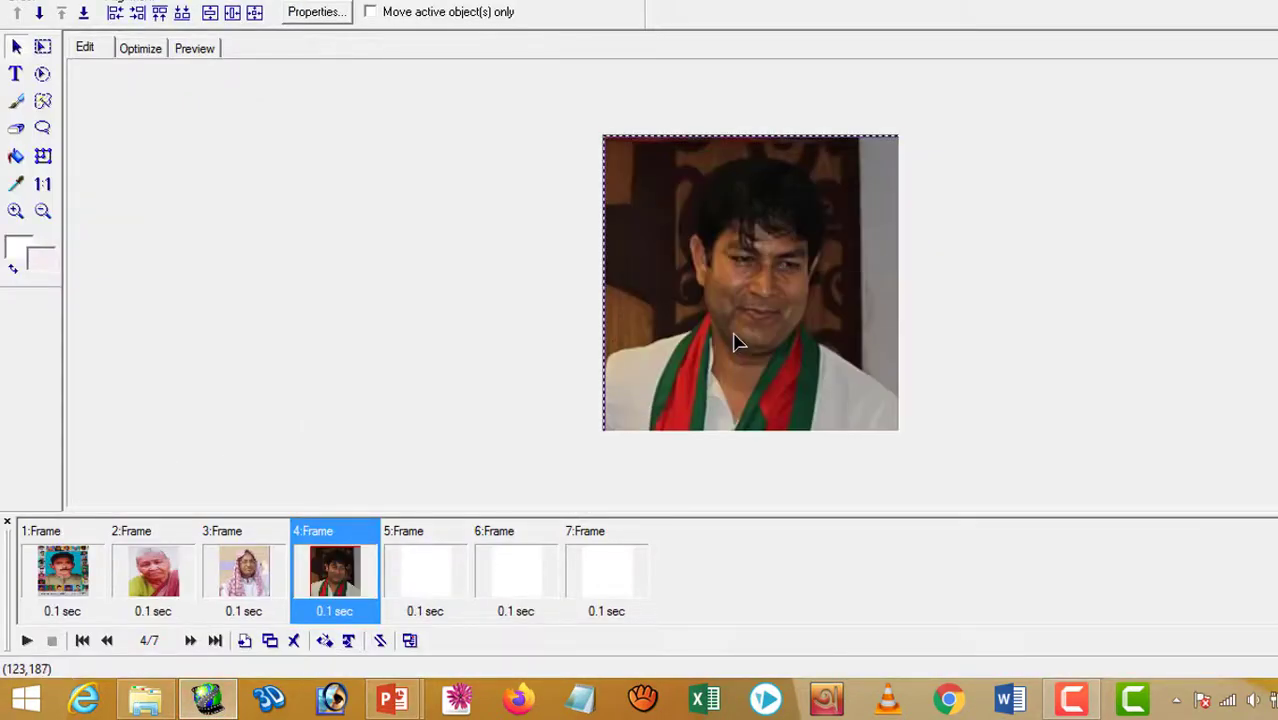
pyautogui.moveTo(734, 341); pyautogui.dragTo(727, 336)
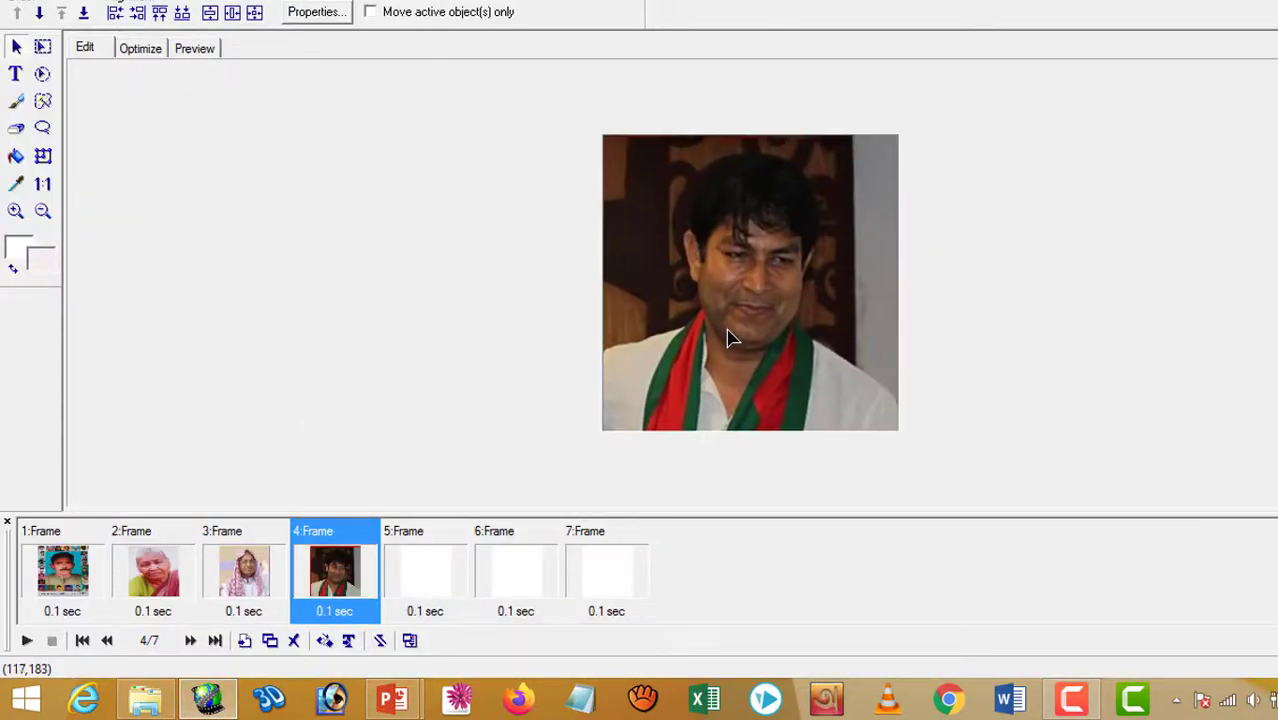
# Copy the first bottom-row photo from slide 1 in PowerPoint and paste it into frame 5 of the GIF
pyautogui.click(449, 568)
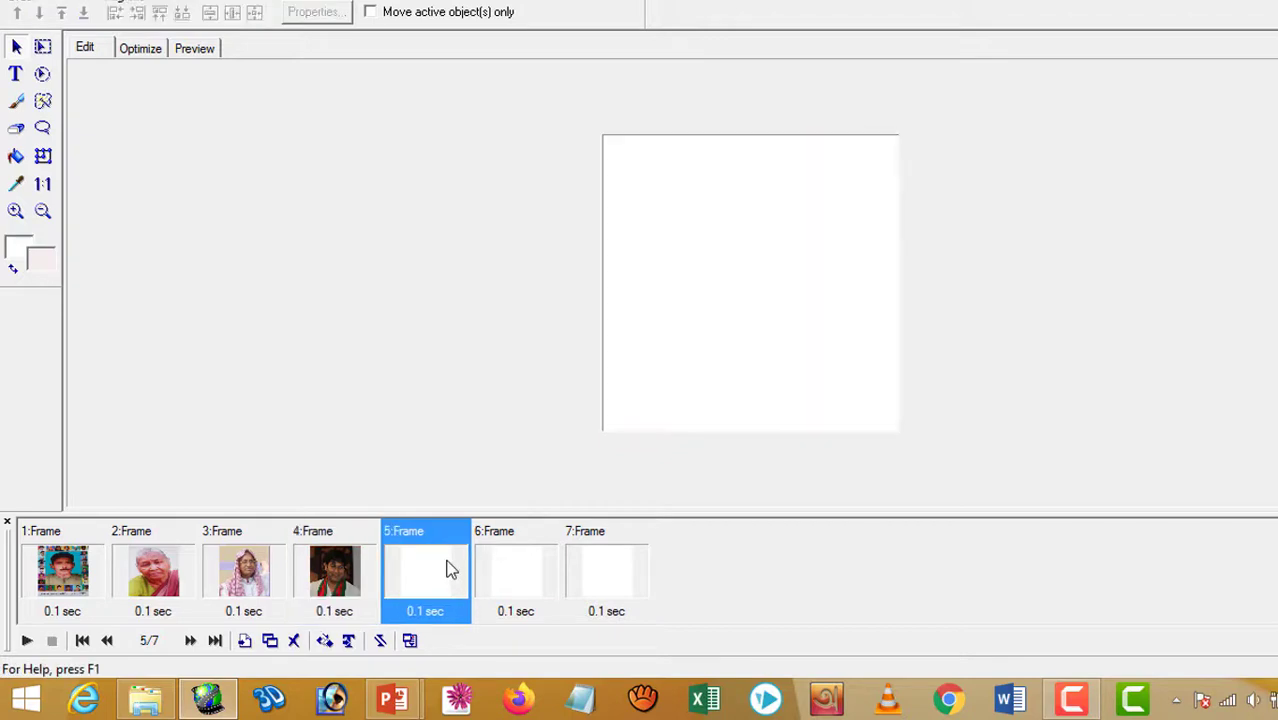
pyautogui.click(336, 580)
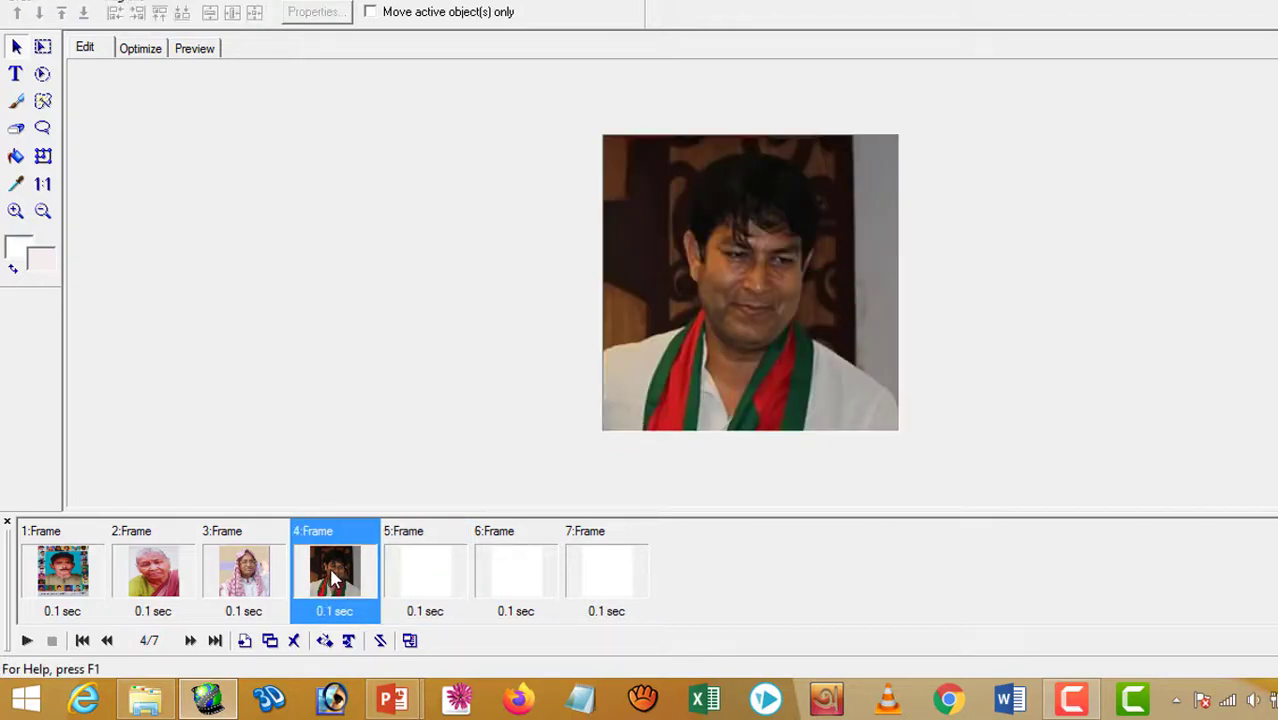
pyautogui.click(415, 581)
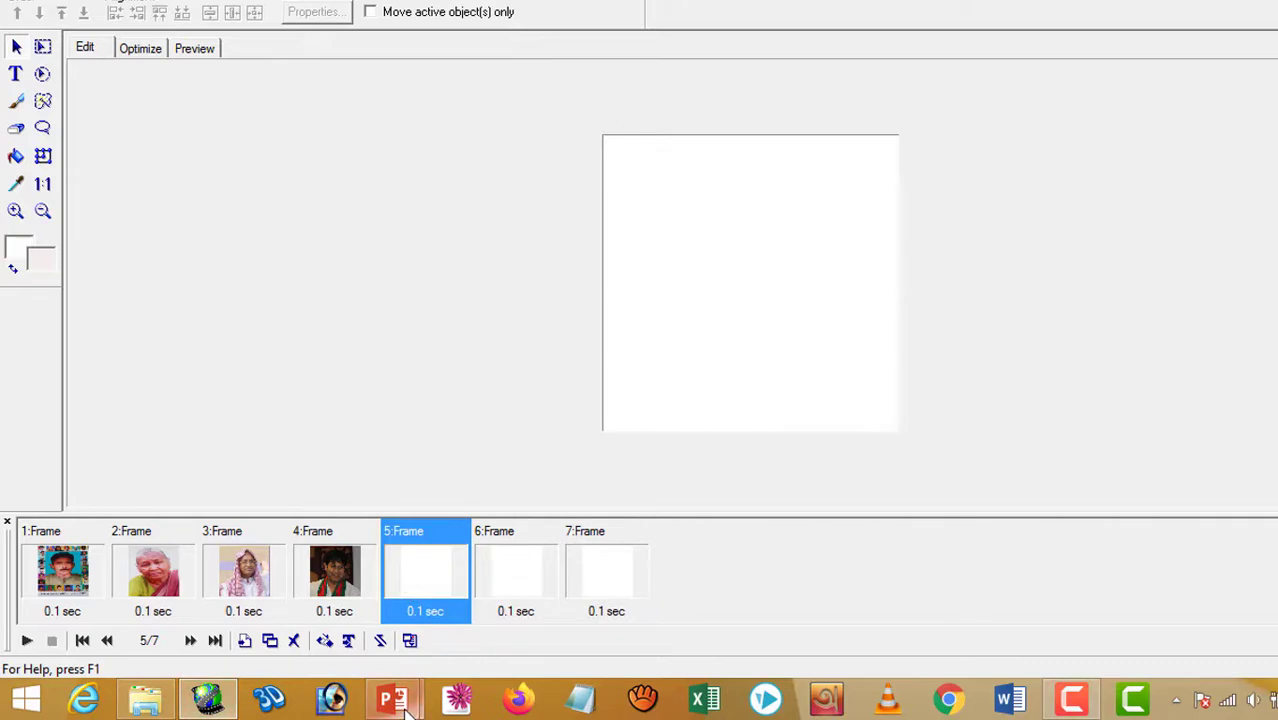
pyautogui.moveTo(400, 705)
pyautogui.click(532, 581)
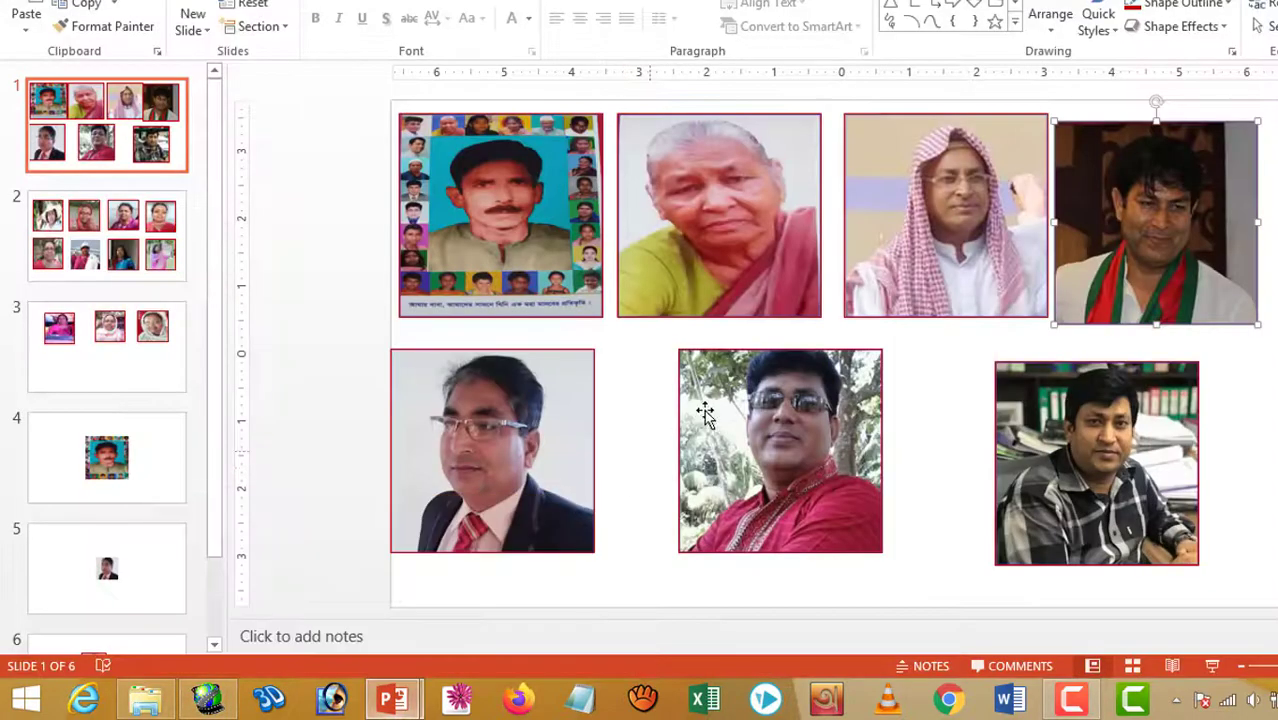
pyautogui.click(503, 409)
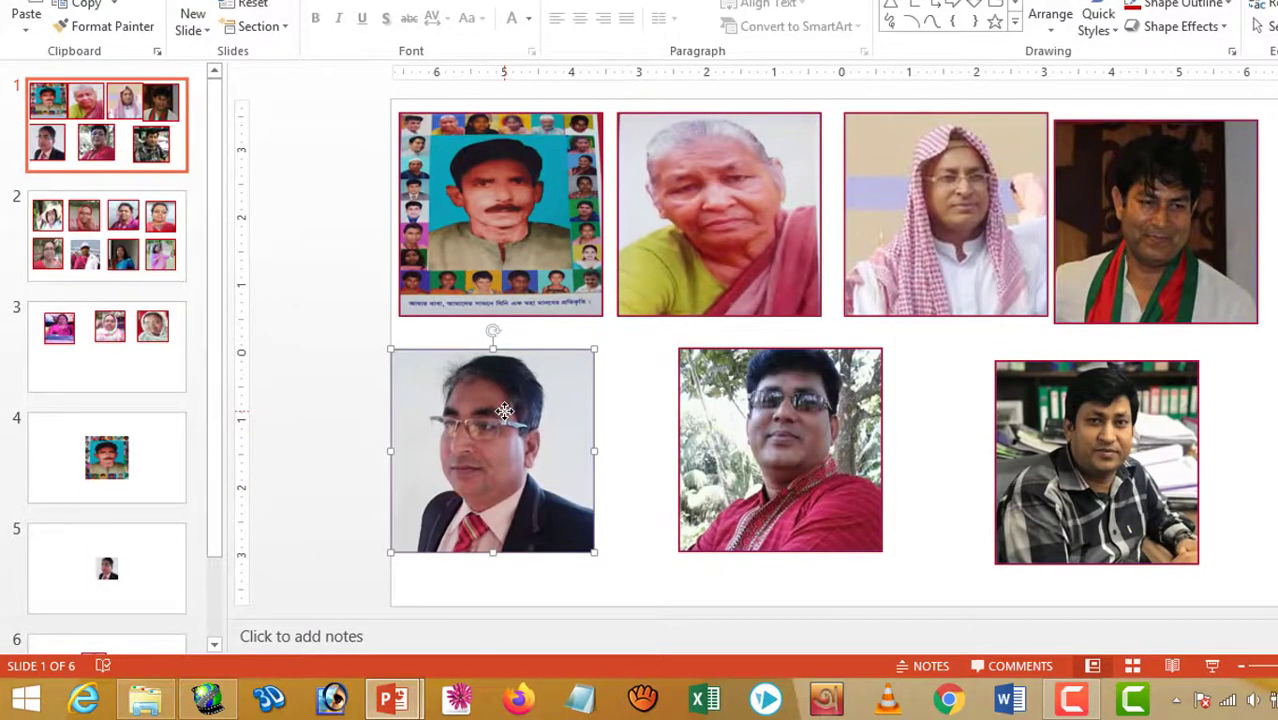
pyautogui.click(208, 703)
pyautogui.click(666, 378)
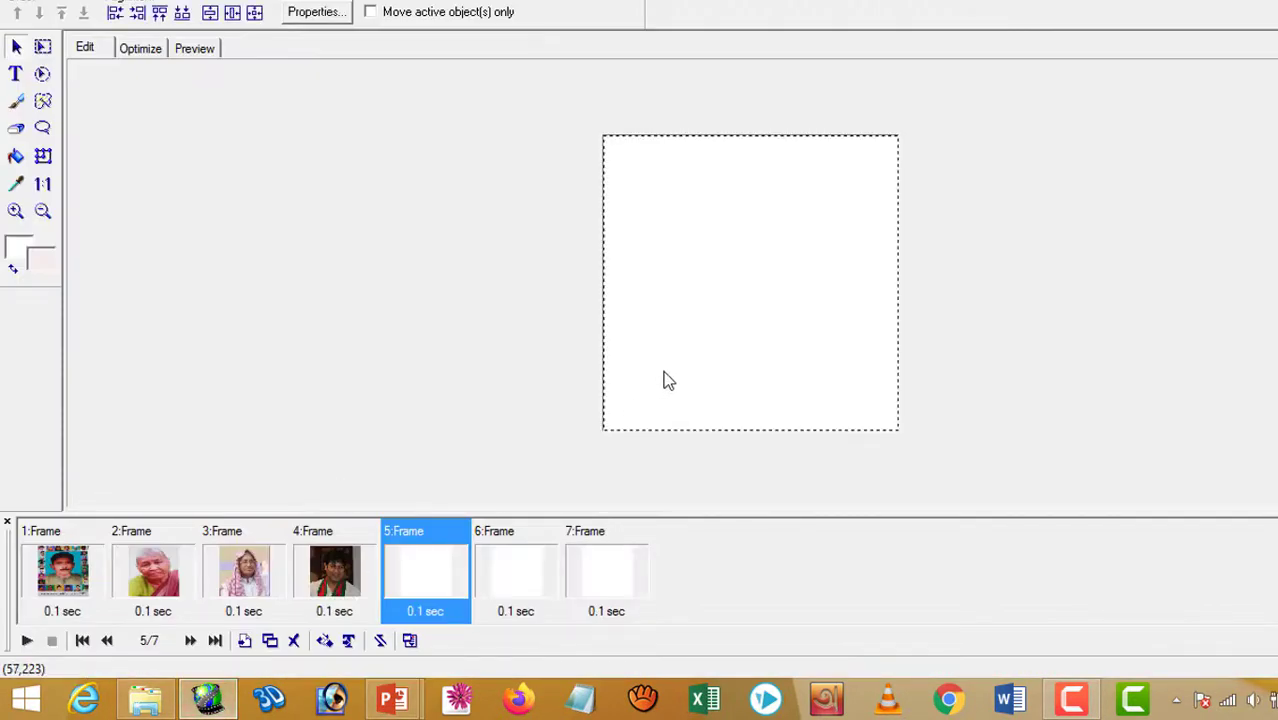
pyautogui.hotkey('ctrl', 'v')
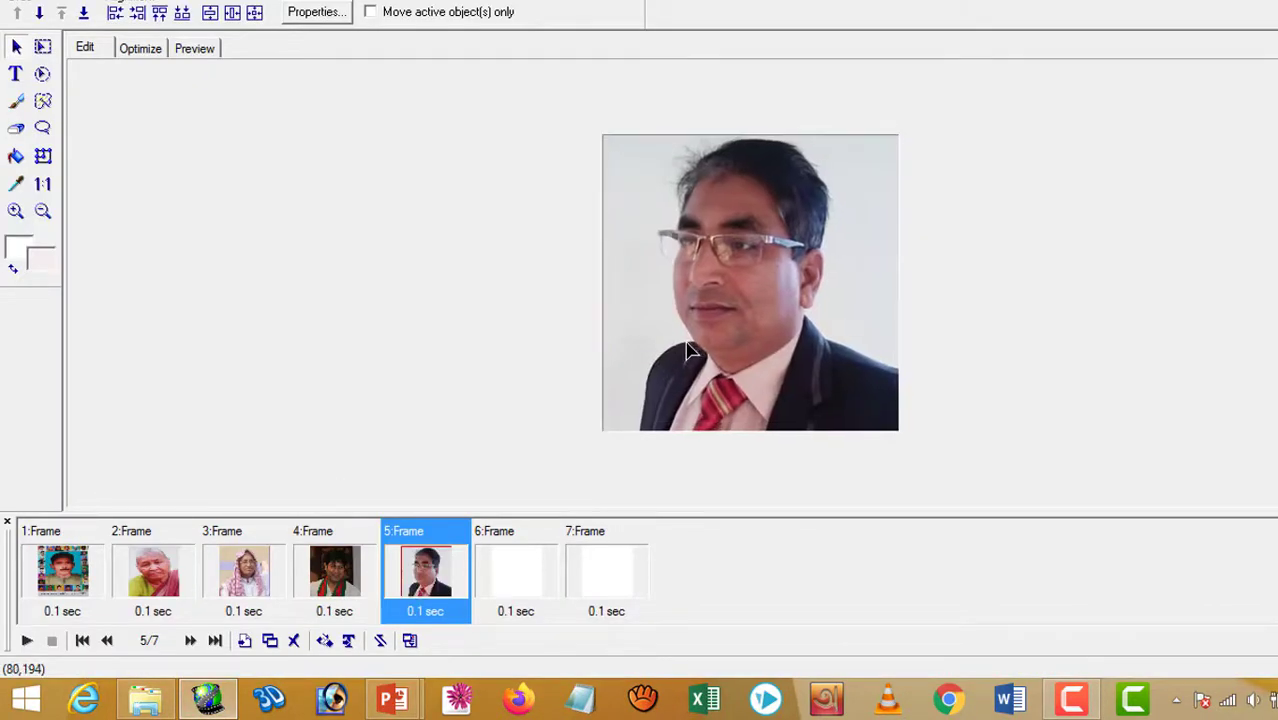
# Copy the middle bottom-row photo from slide 1 in PowerPoint and paste it into frame 6 of the GIF
pyautogui.click(495, 595)
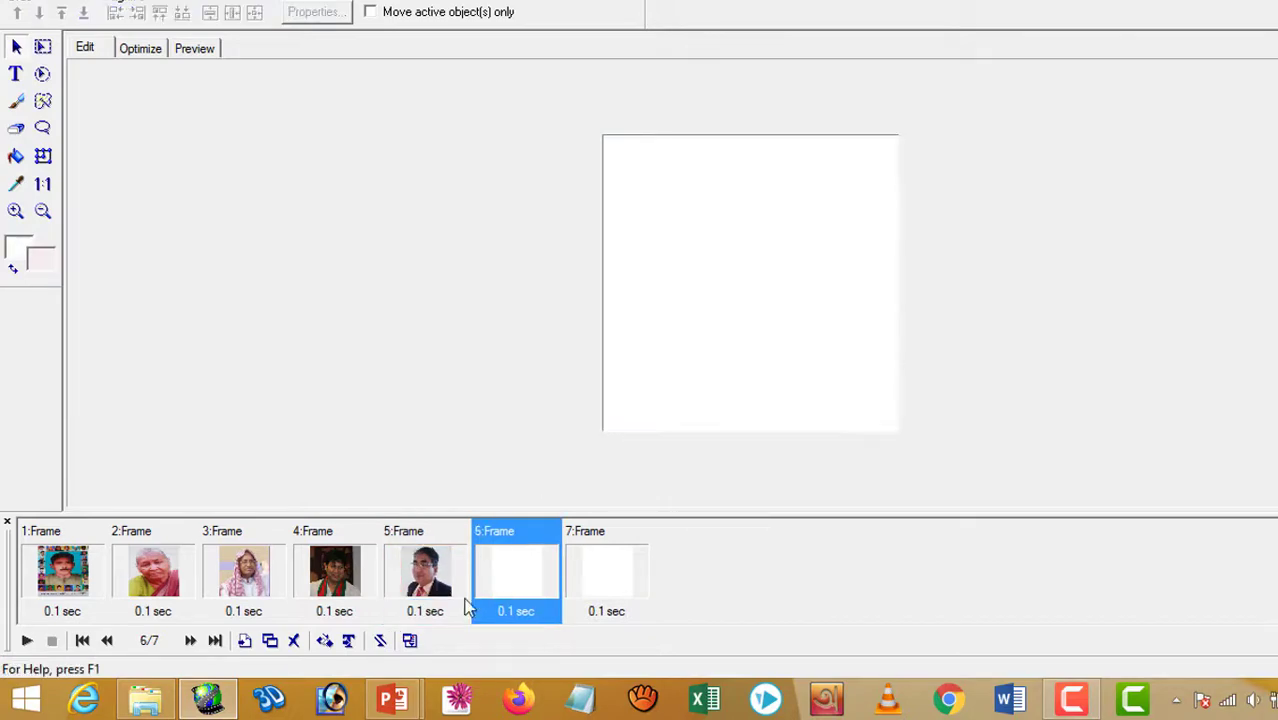
pyautogui.moveTo(392, 705)
pyautogui.click(508, 585)
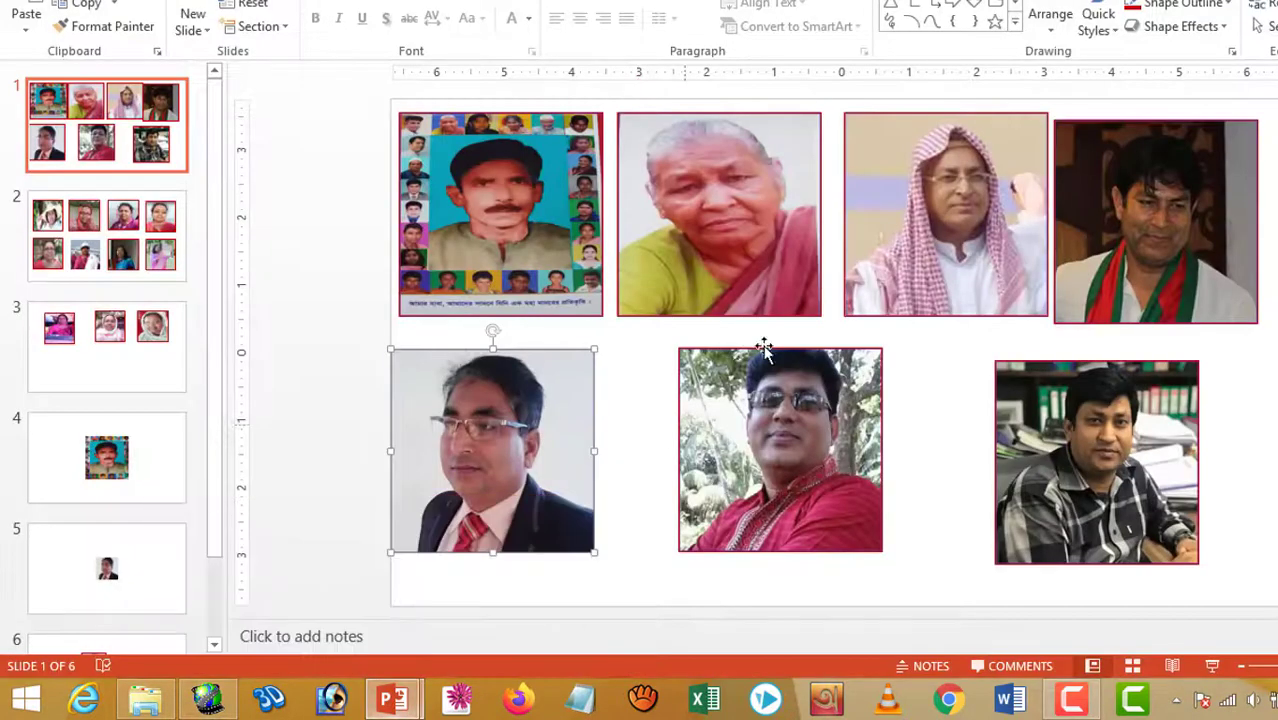
pyautogui.click(789, 424)
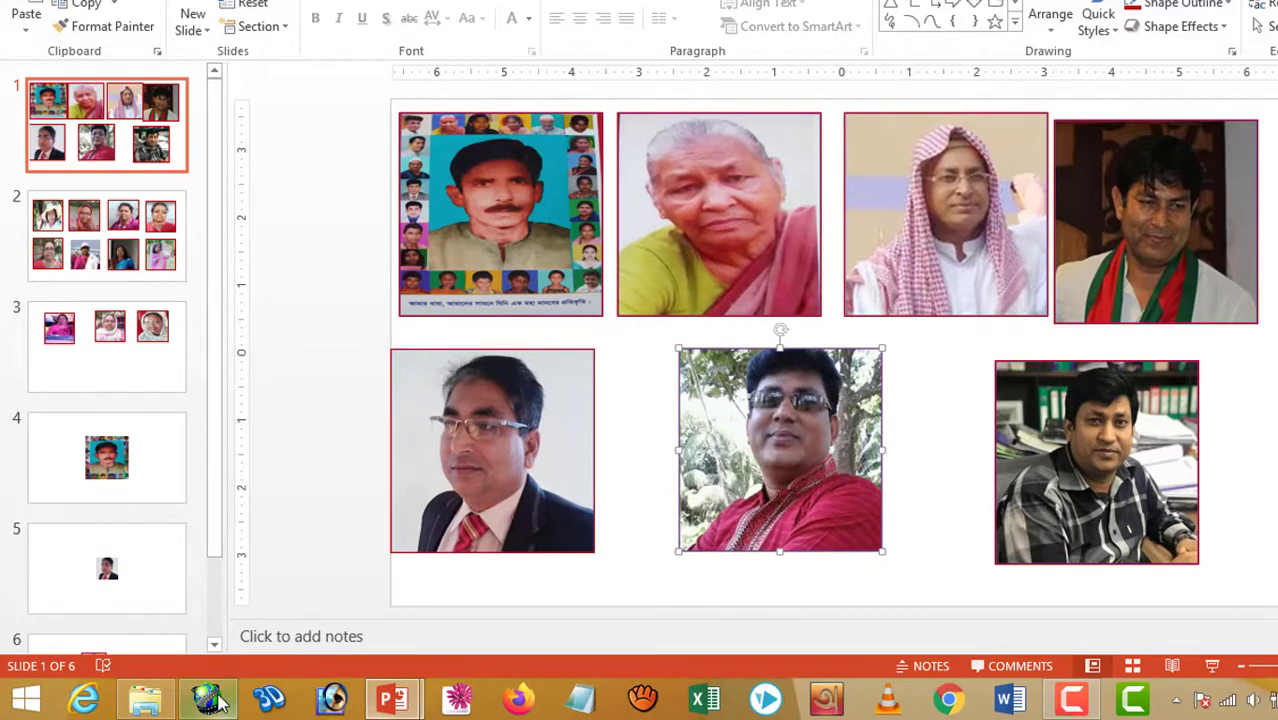
pyautogui.moveTo(207, 703)
pyautogui.click(214, 633)
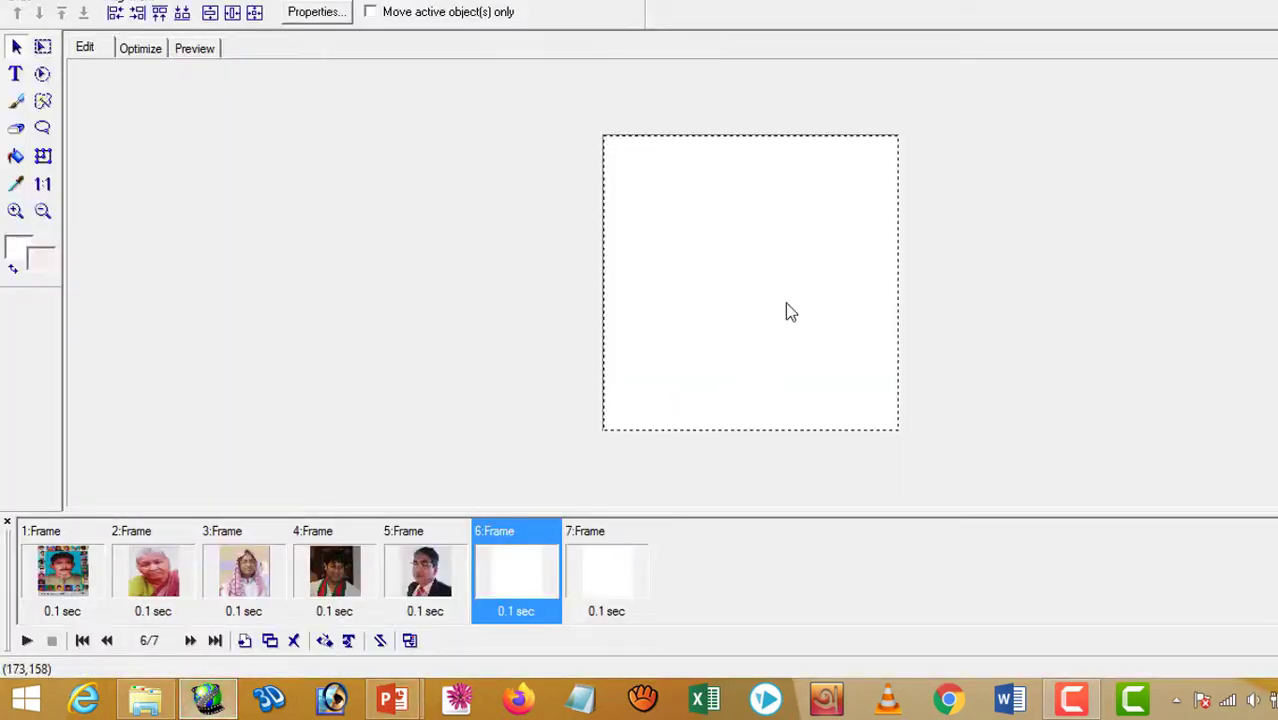
pyautogui.hotkey('ctrl', 'v')
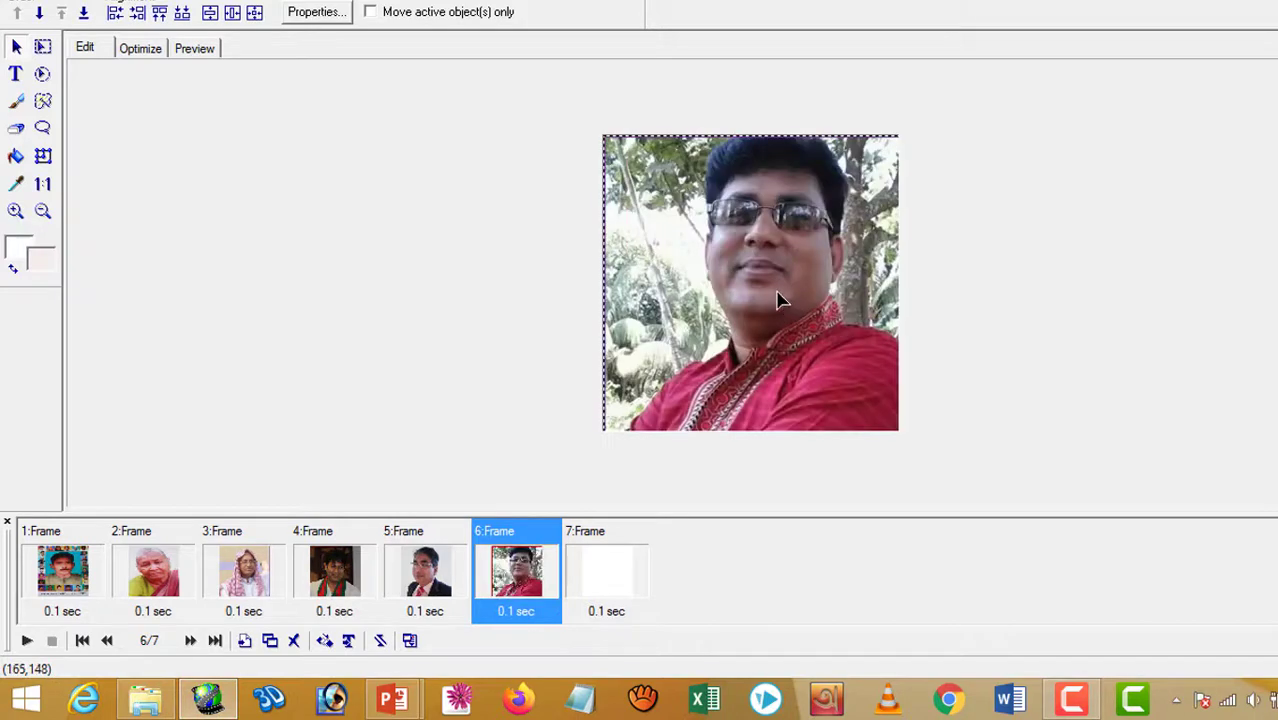
# Copy the last bottom-row photo from slide 1 in PowerPoint and paste it into frame 7 of the GIF
pyautogui.click(592, 588)
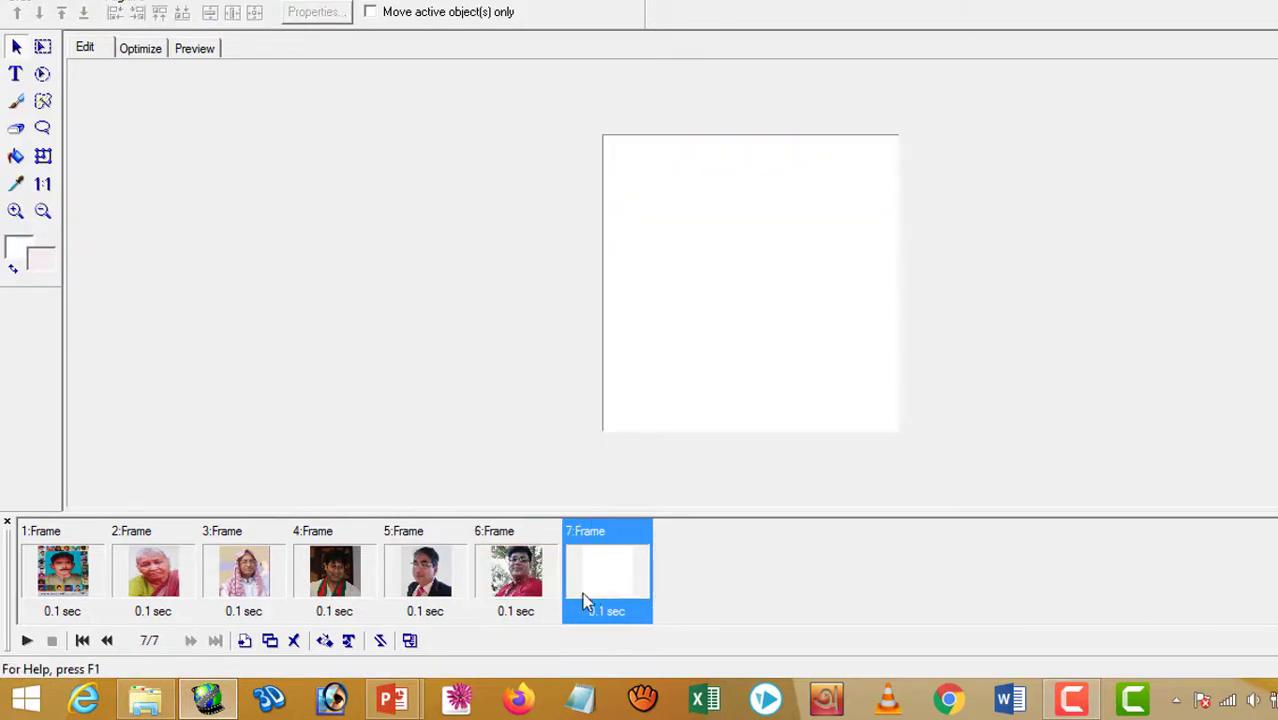
pyautogui.moveTo(397, 705)
pyautogui.click(580, 590)
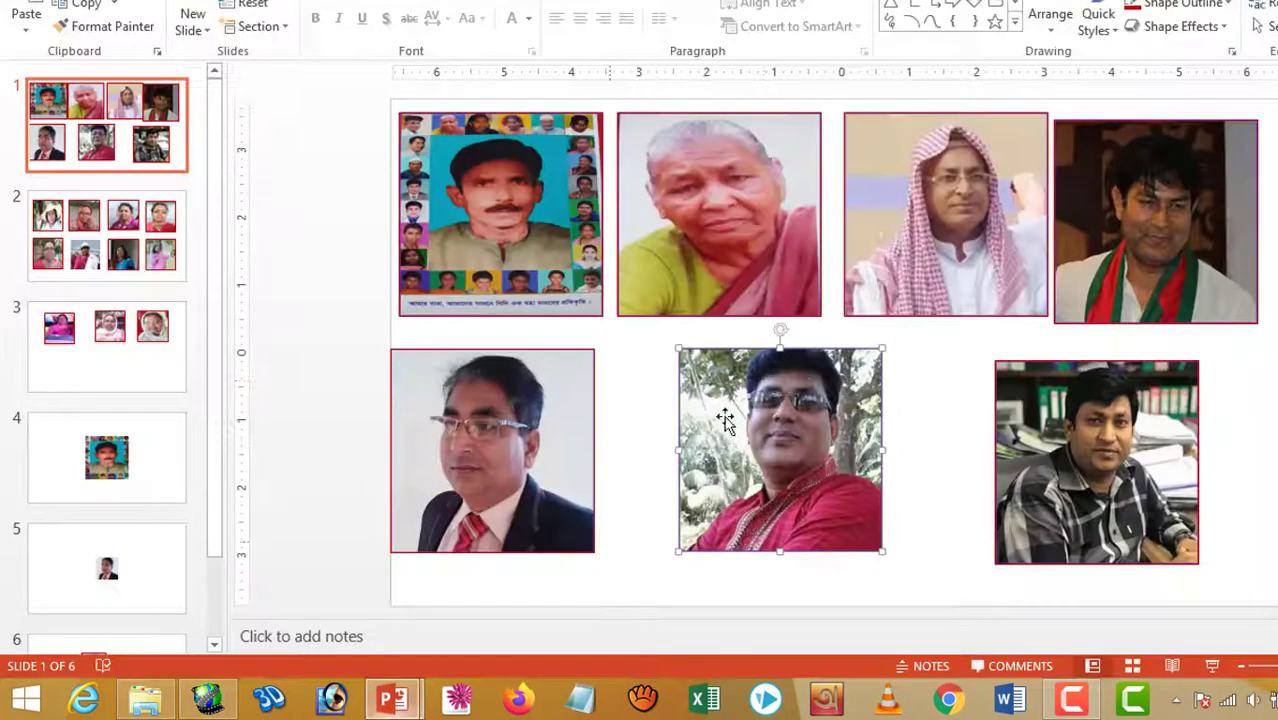
pyautogui.click(1125, 466)
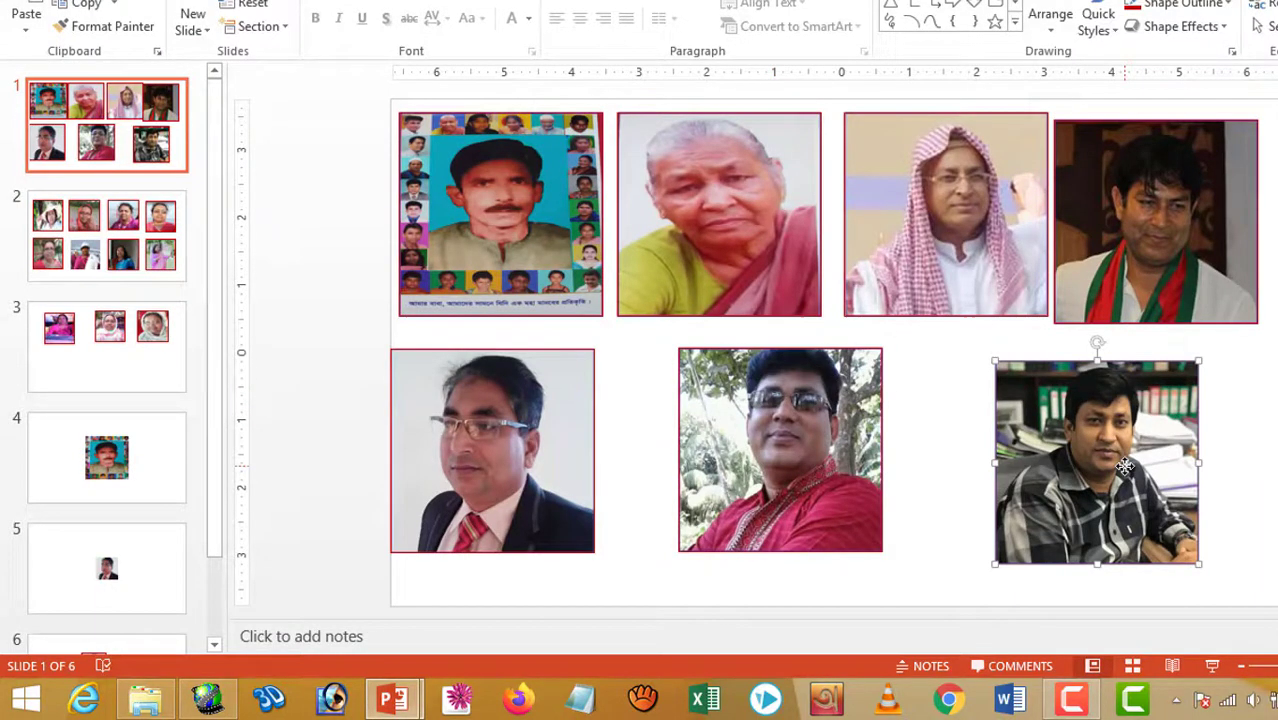
pyautogui.click(207, 705)
pyautogui.hotkey('ctrl', 'v')
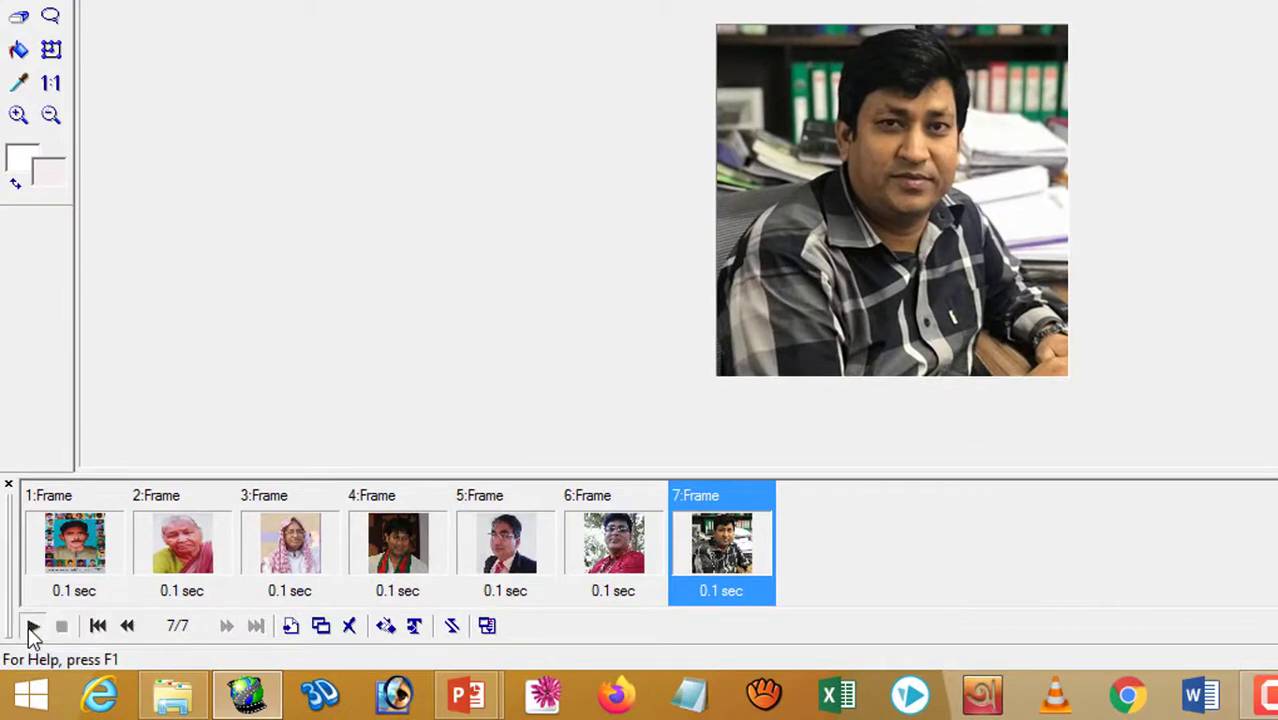
# Play the animation briefly to check its speed, and inspect the frame properties of frame 1
pyautogui.click(31, 627)
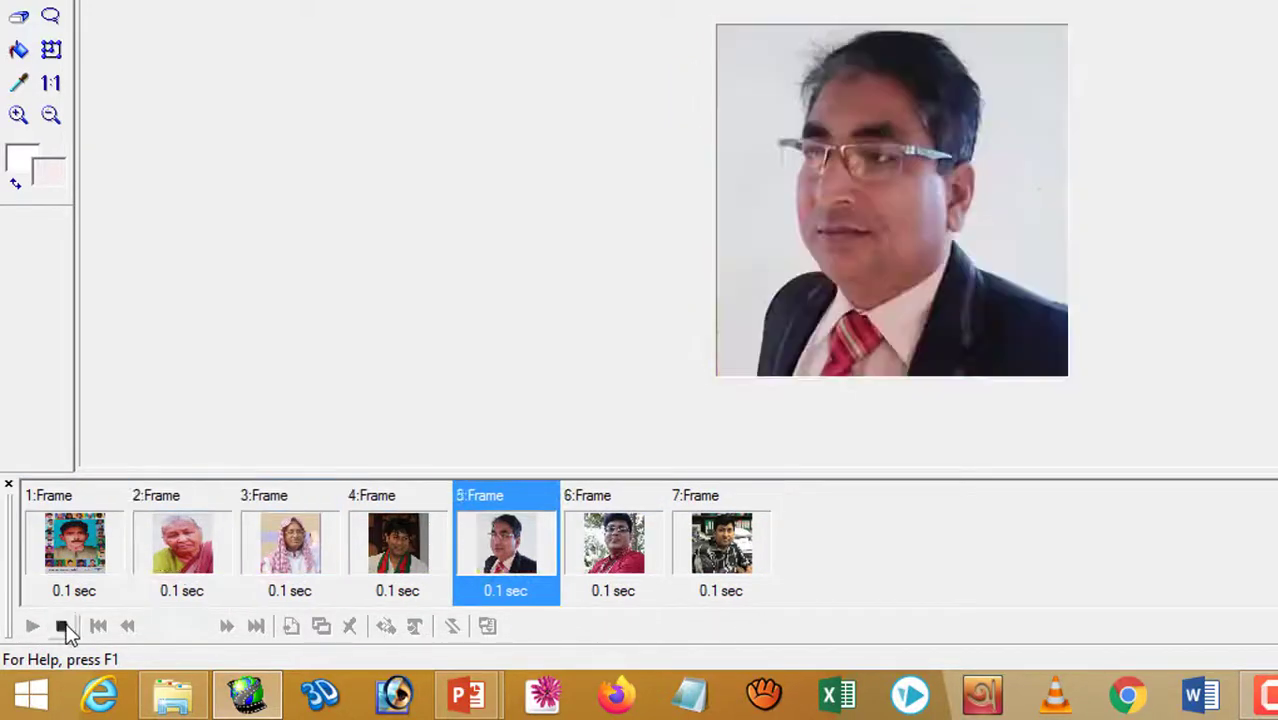
pyautogui.click(62, 627)
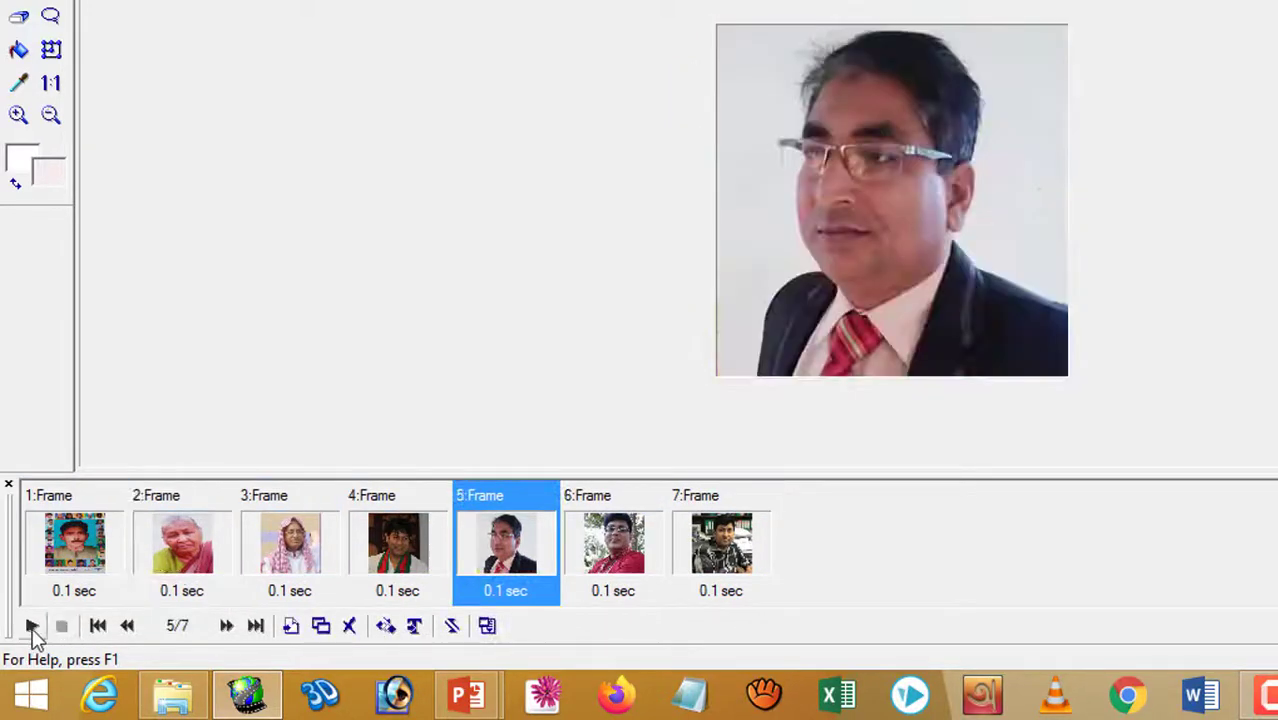
pyautogui.doubleClick(74, 532)
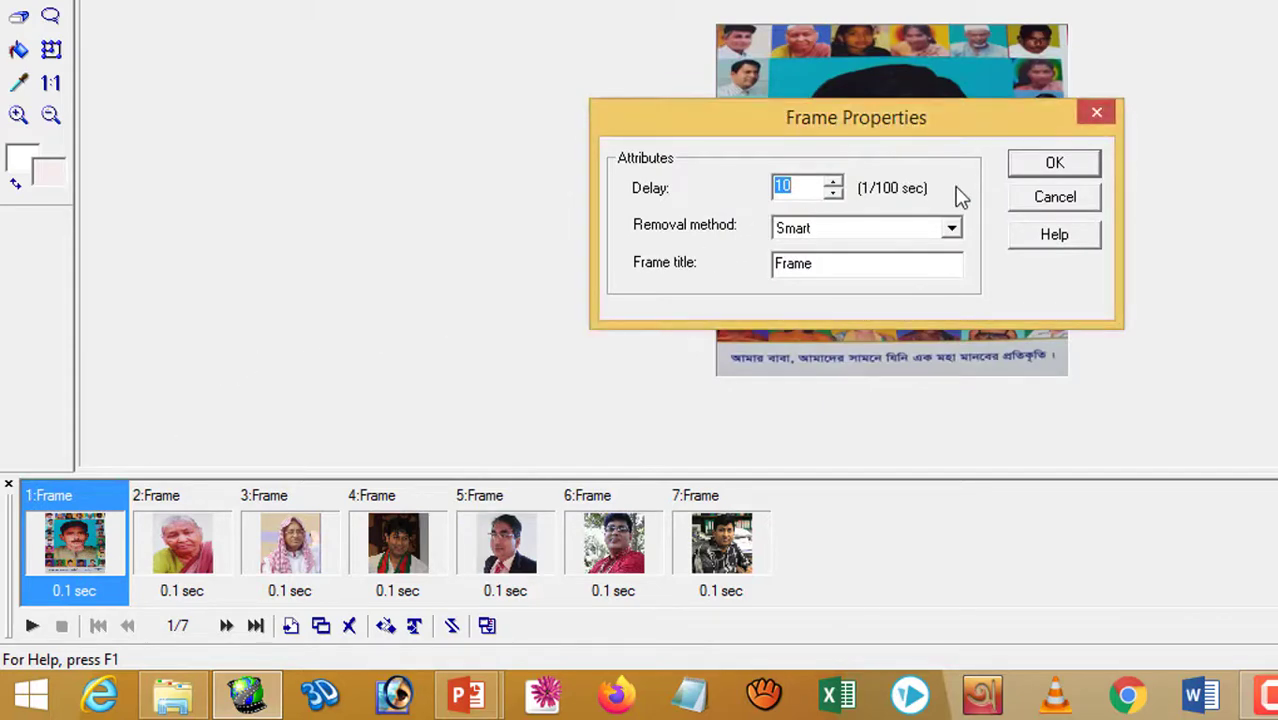
pyautogui.click(1097, 117)
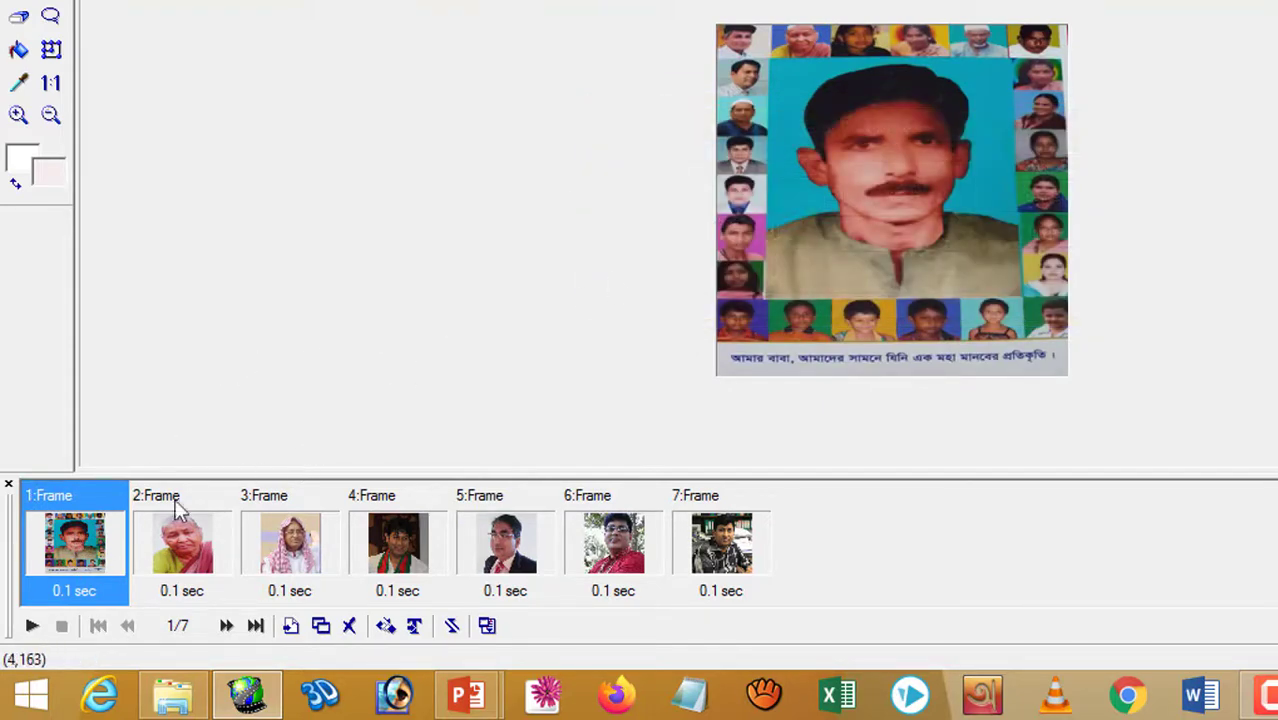
# Set the delay of frames 1 and 2 to 100 hundredths of a second each
pyautogui.doubleClick(69, 533)
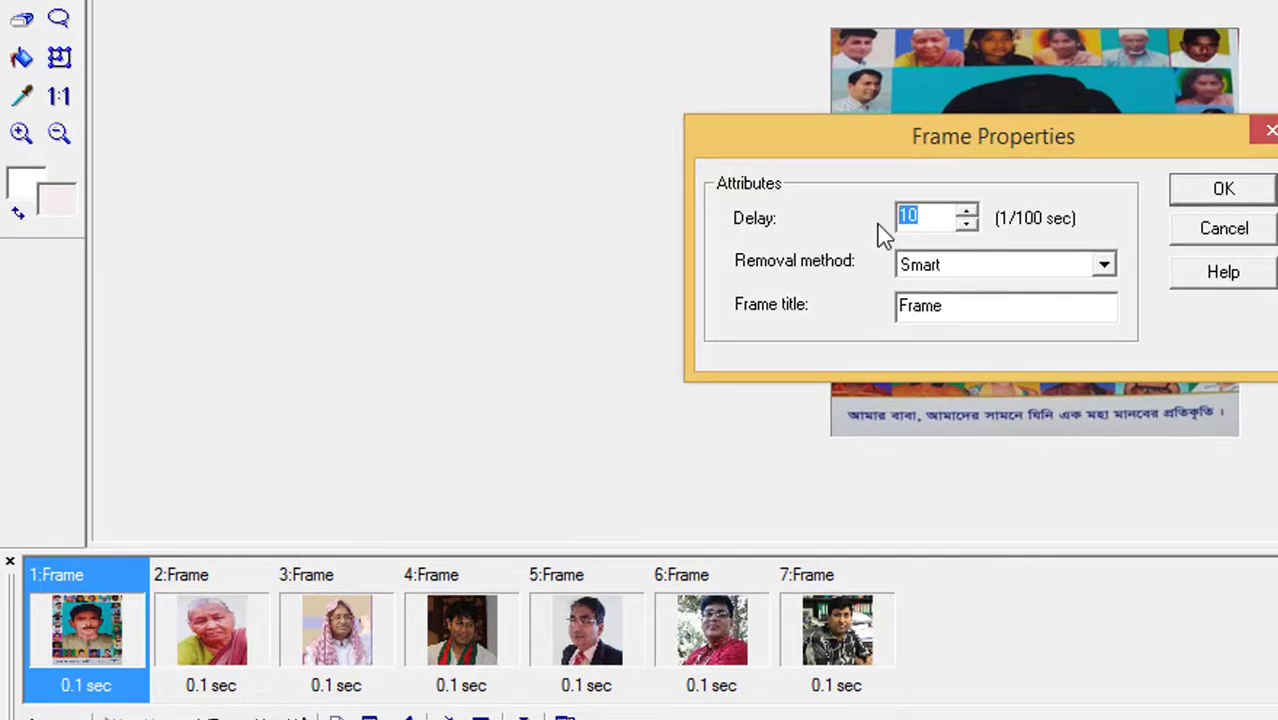
pyautogui.write('100')
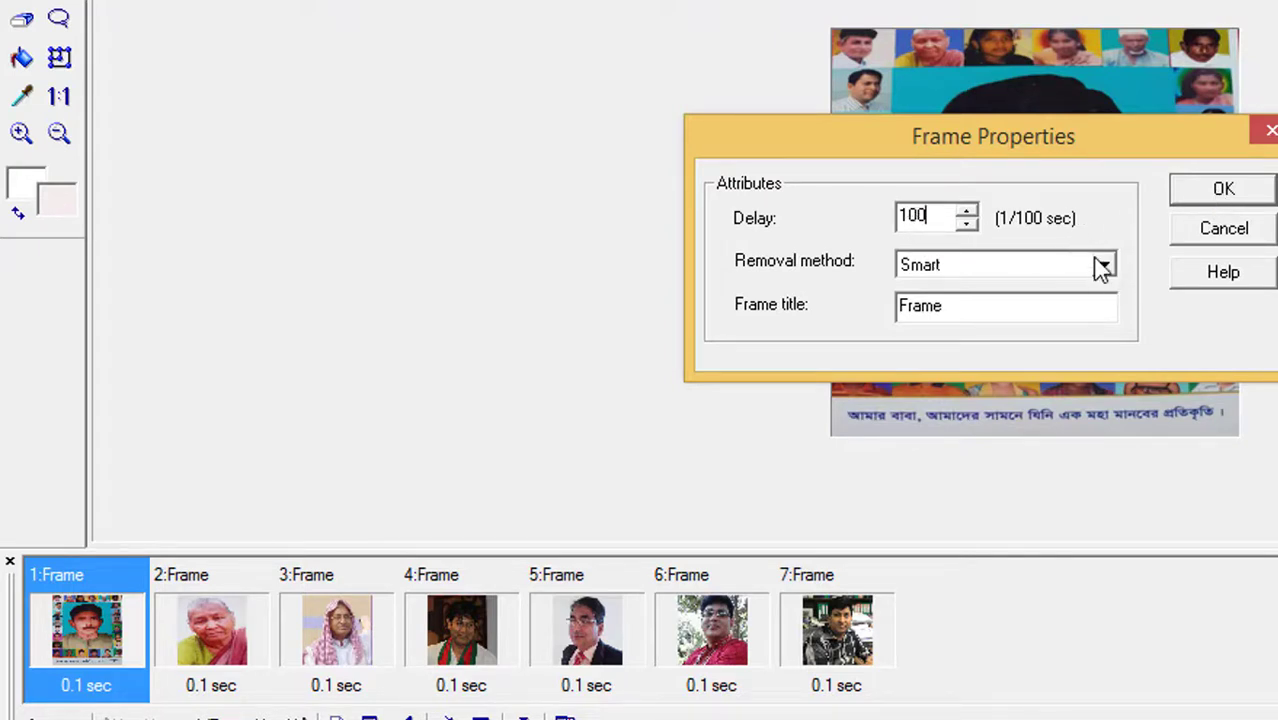
pyautogui.click(1222, 190)
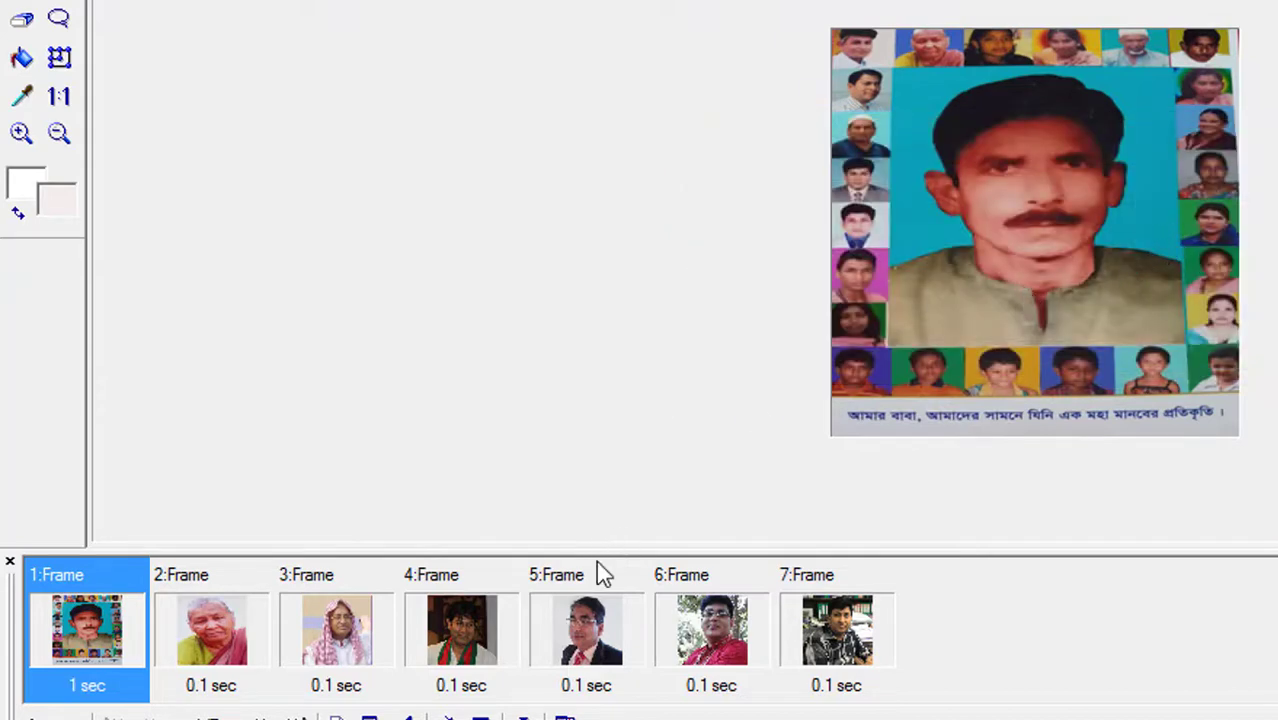
pyautogui.click(212, 650)
pyautogui.doubleClick(211, 645)
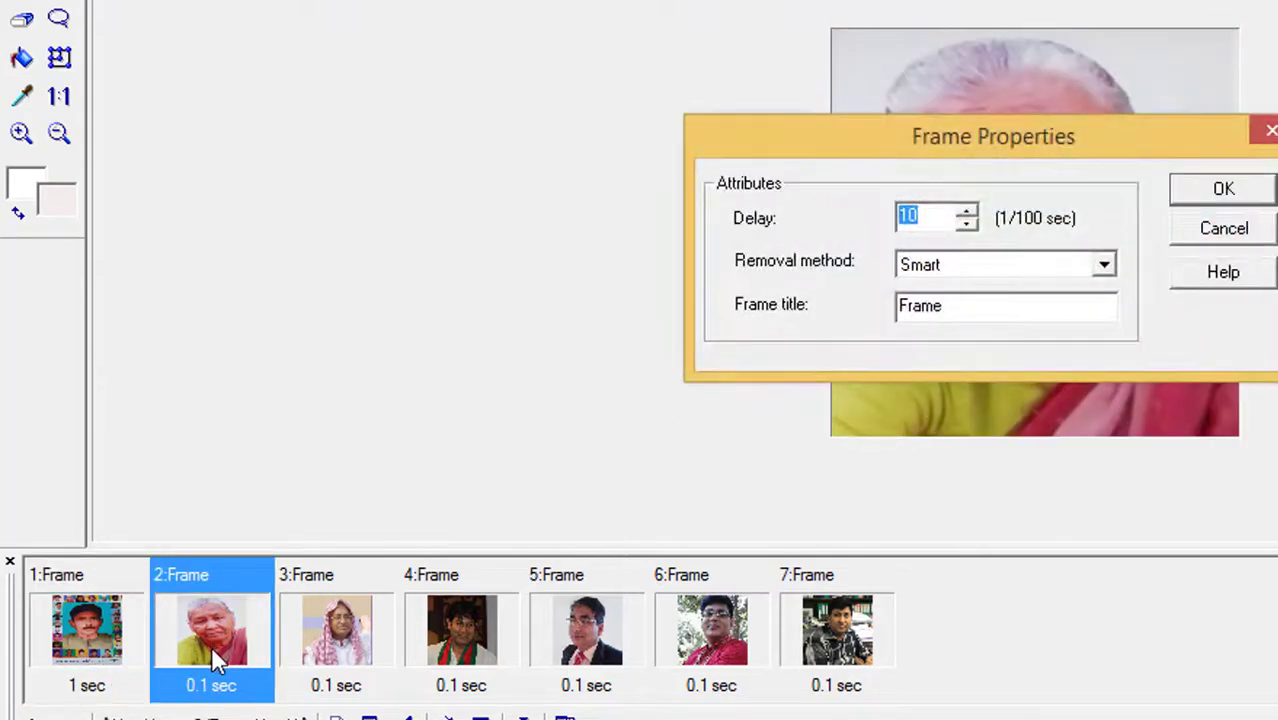
pyautogui.write('100')
pyautogui.press('Return')
# Set the delay of frames 3 and 4 to 100 hundredths of a second each
pyautogui.click(352, 655)
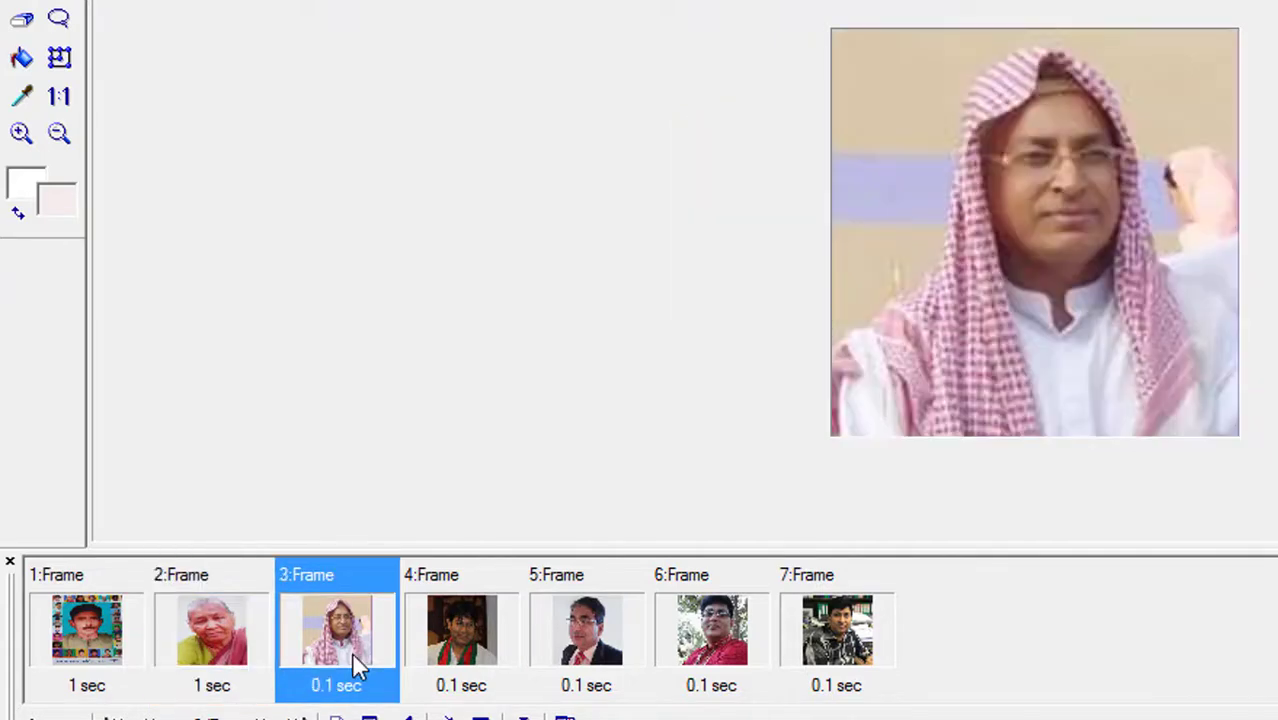
pyautogui.doubleClick(352, 656)
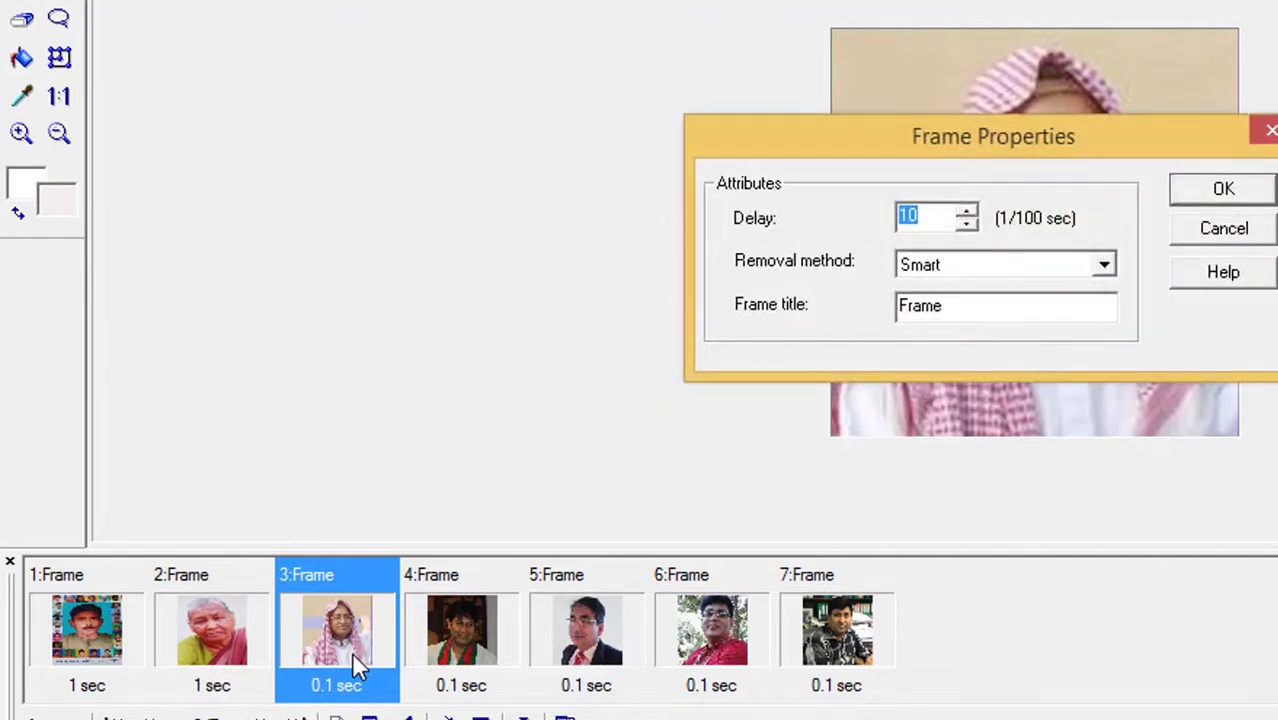
pyautogui.write('100')
pyautogui.press('Return')
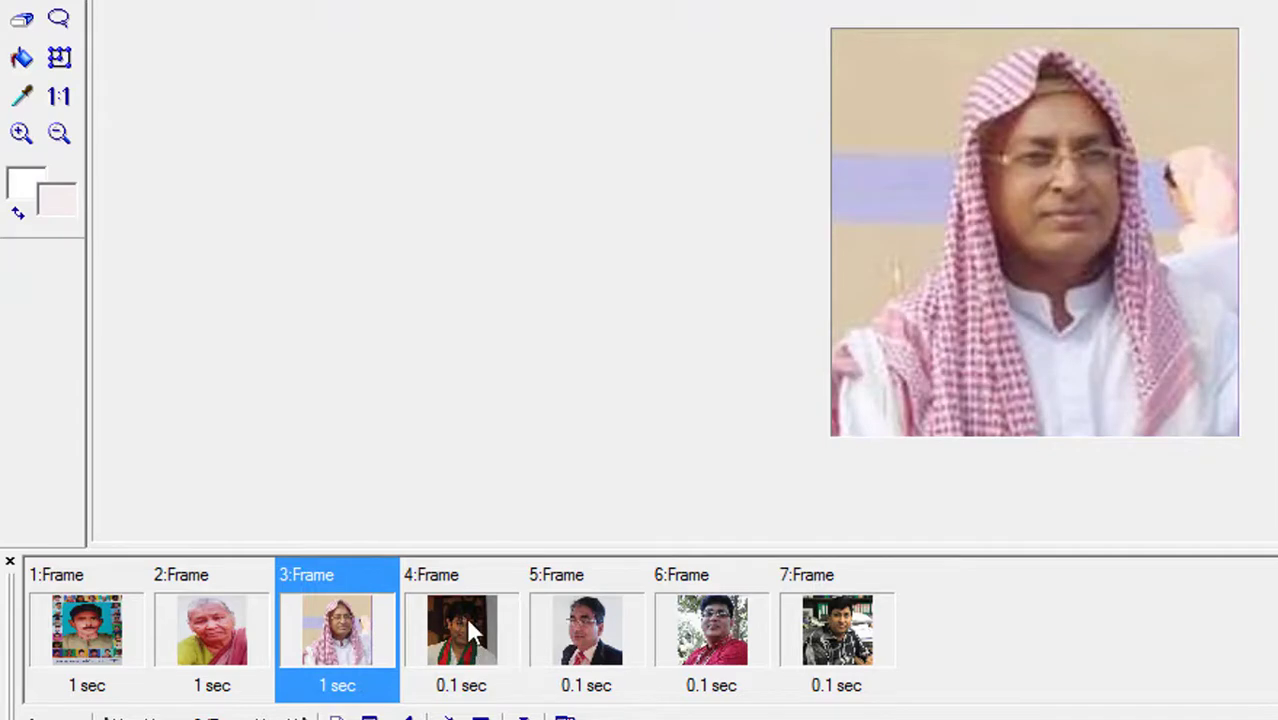
pyautogui.doubleClick(471, 632)
pyautogui.write('100')
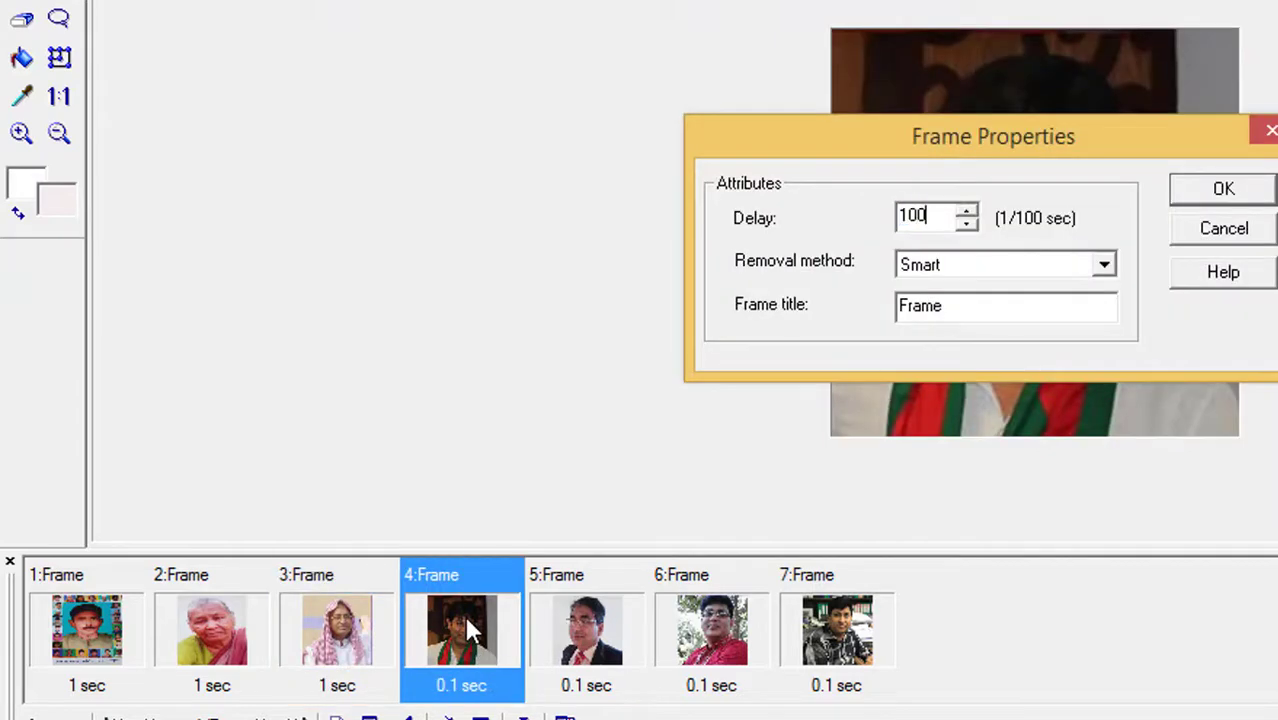
pyautogui.press('Return')
# Set the delay of frames 5 and 6 to 100 hundredths of a second each
pyautogui.doubleClick(581, 637)
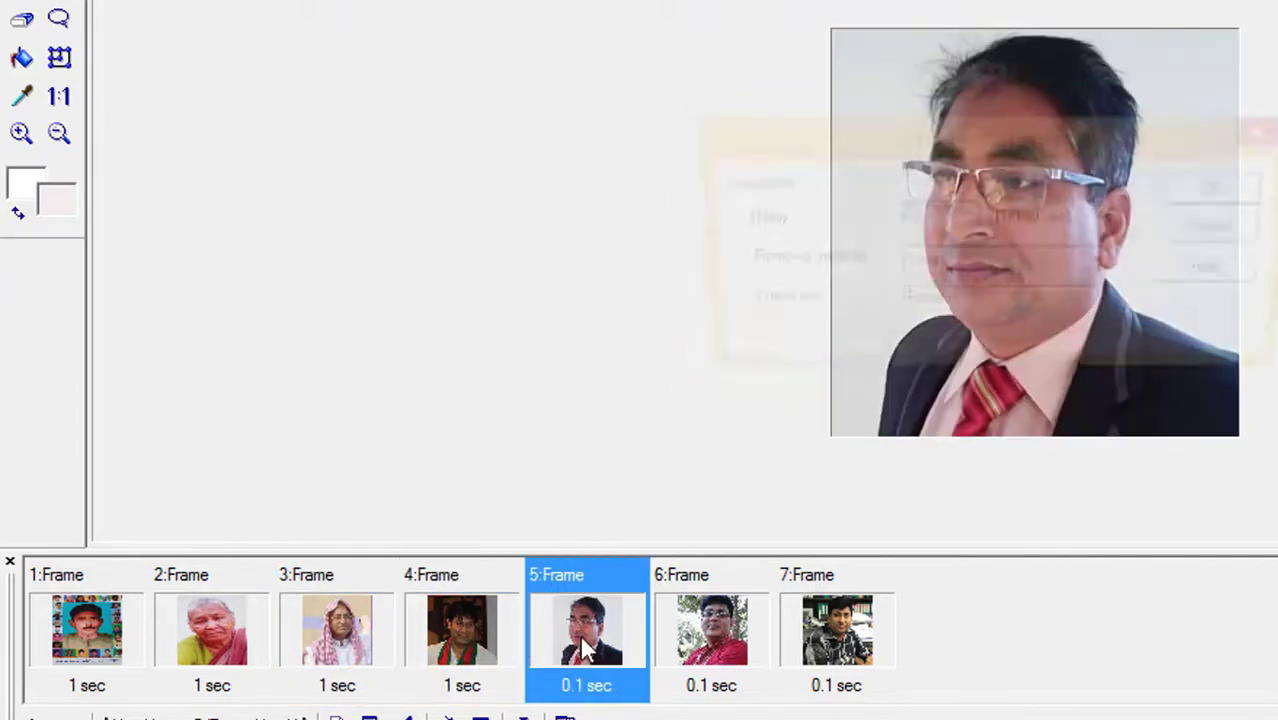
pyautogui.write('100')
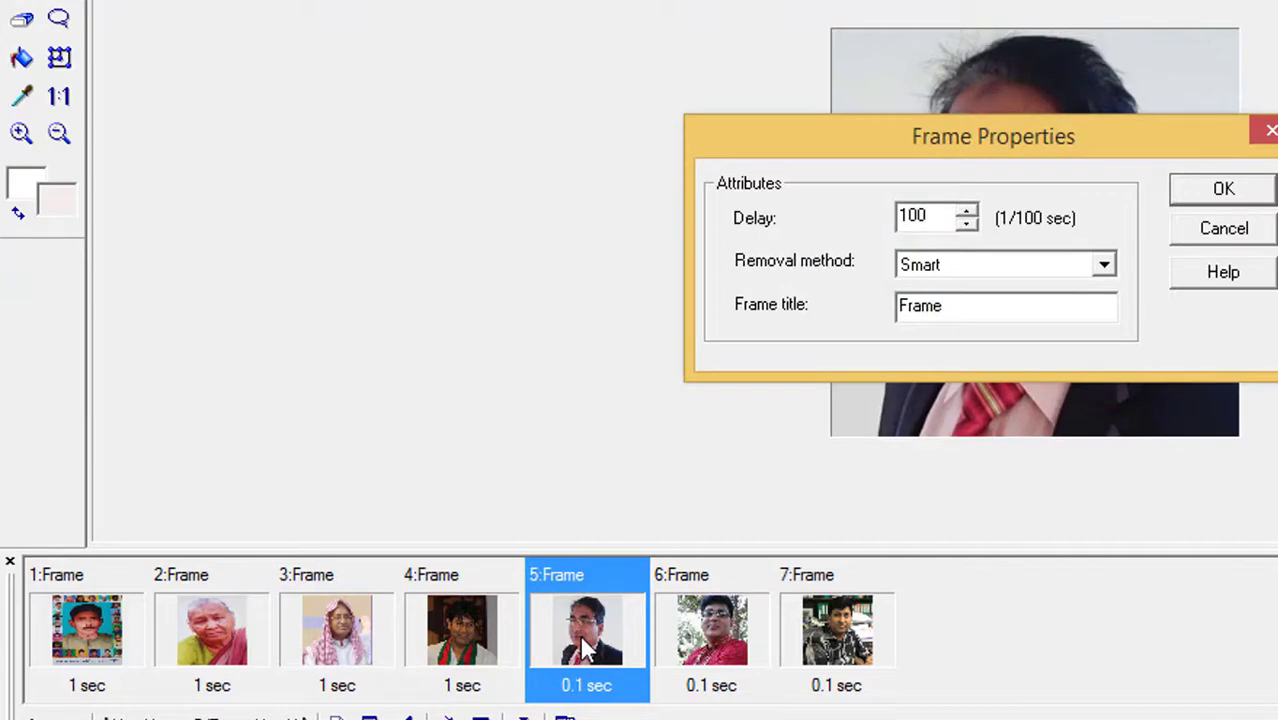
pyautogui.press('Return')
pyautogui.click(716, 637)
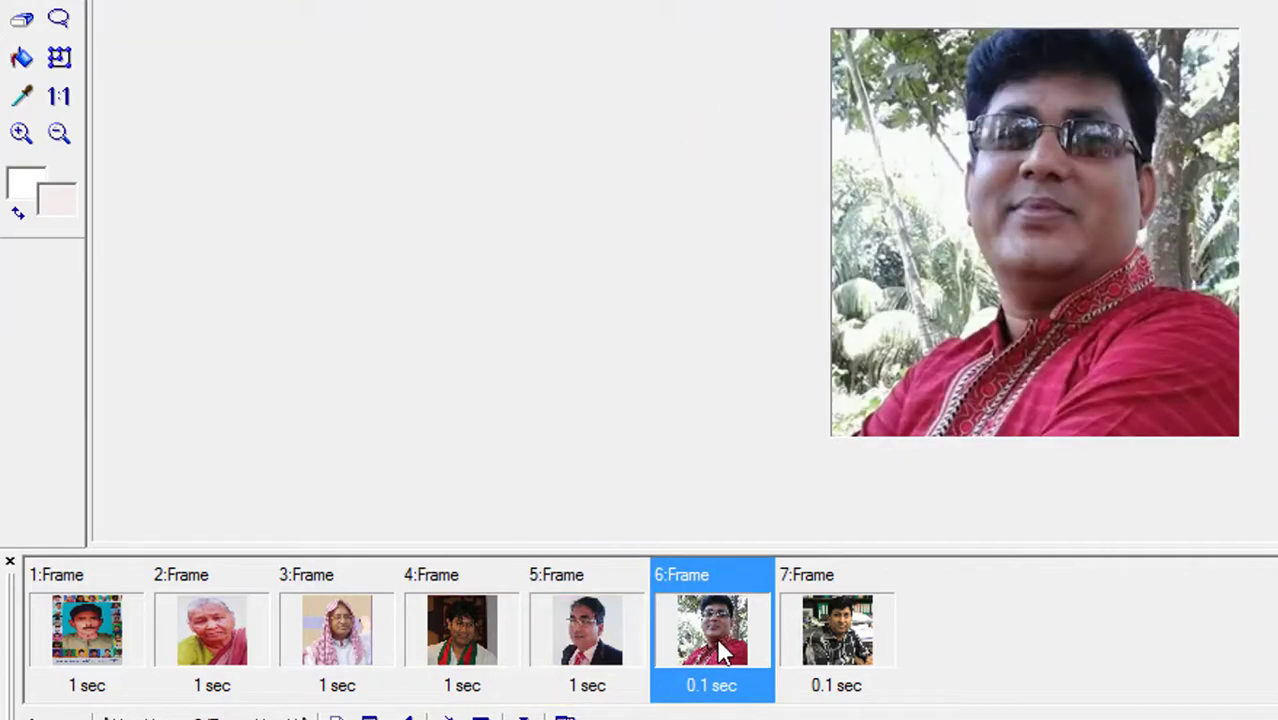
pyautogui.doubleClick(716, 637)
pyautogui.write('100')
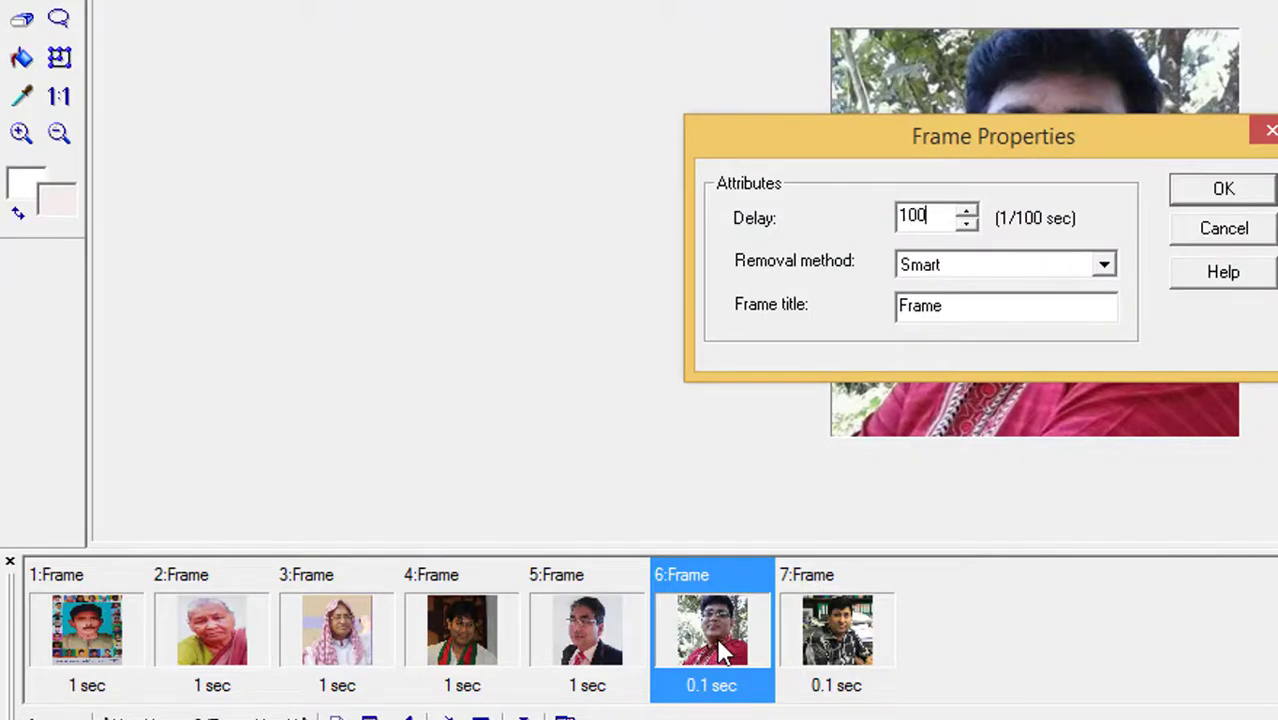
pyautogui.press('Return')
# Set the delay of frame 7 to 100 hundredths of a second, and play the animation to check the timing
pyautogui.doubleClick(831, 650)
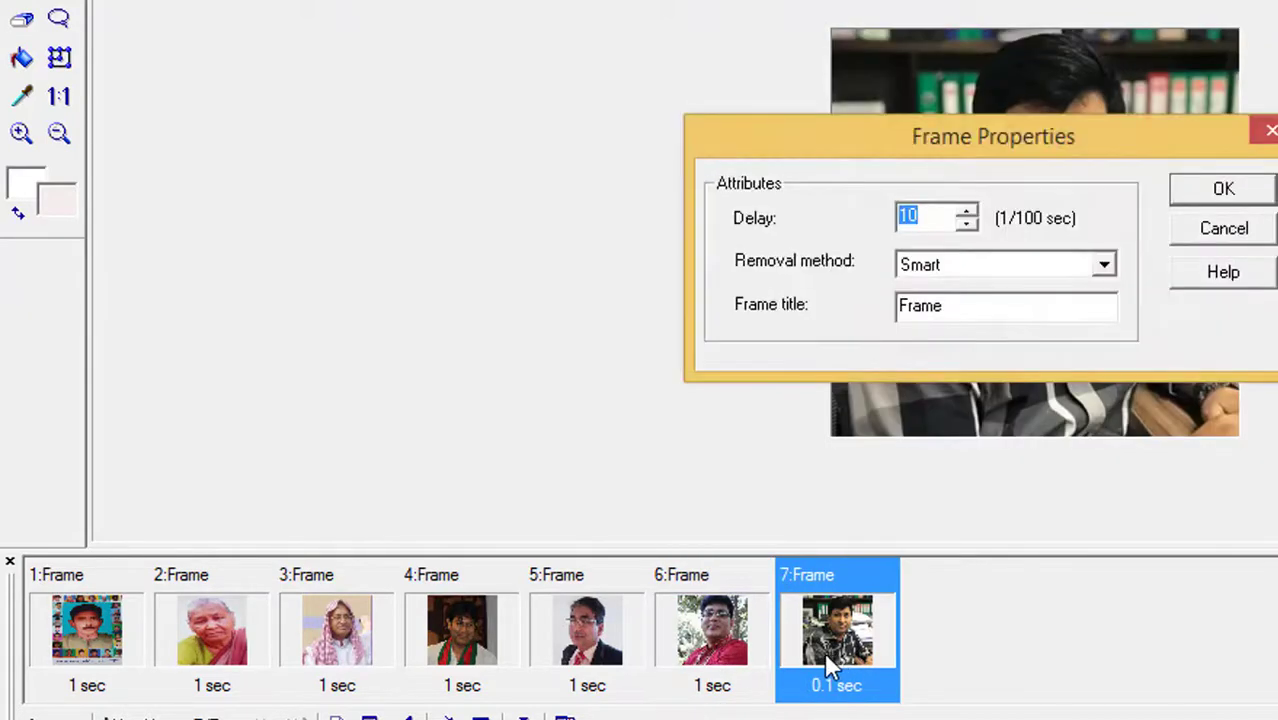
pyautogui.write('100')
pyautogui.press('Return')
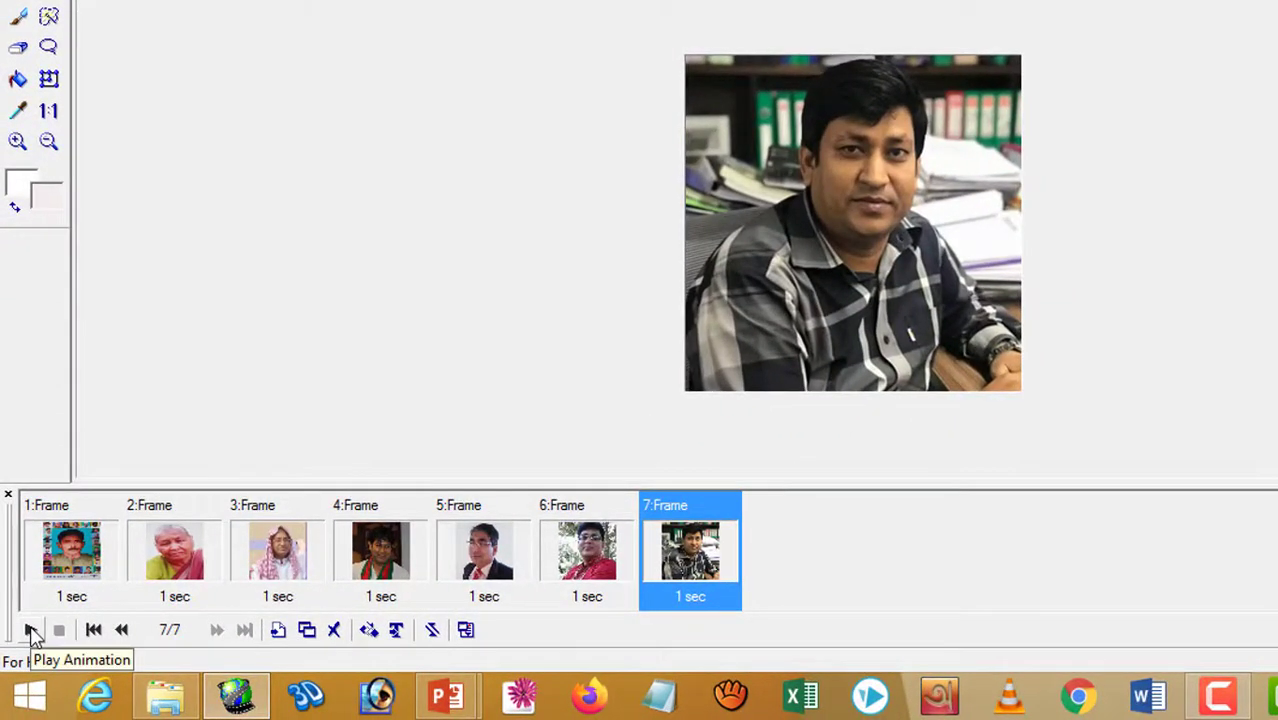
pyautogui.click(31, 631)
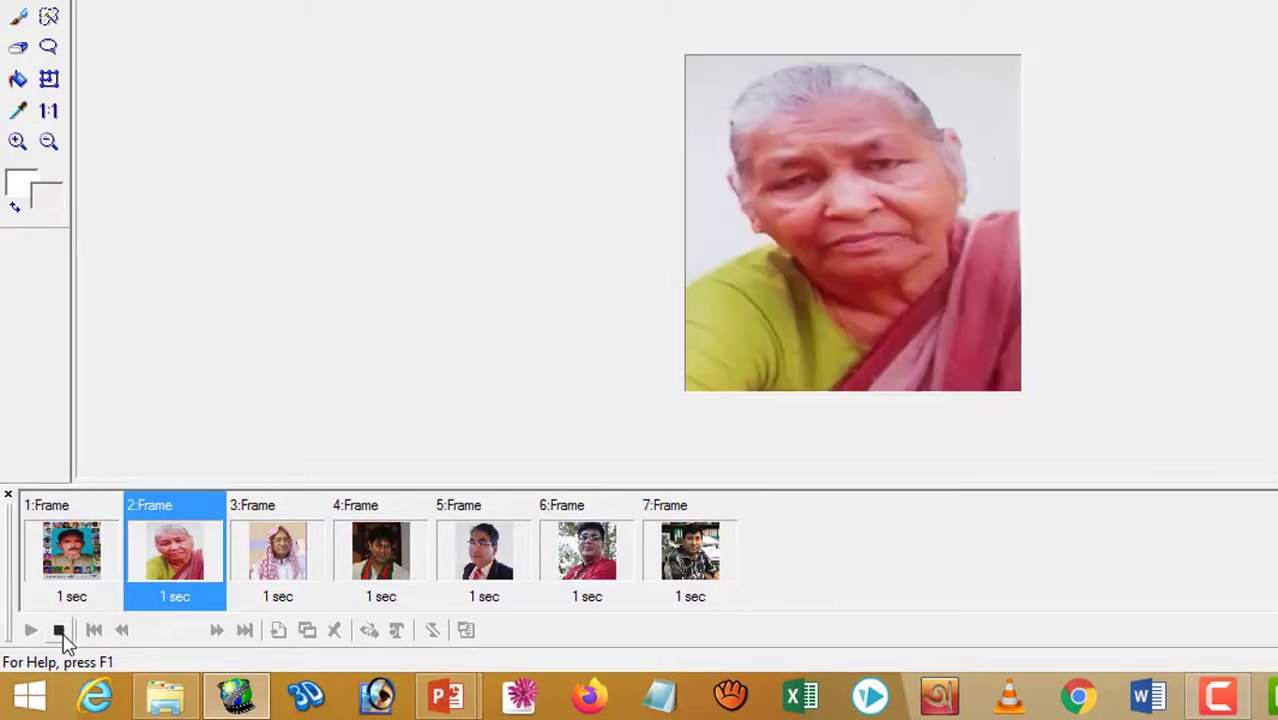
pyautogui.click(58, 631)
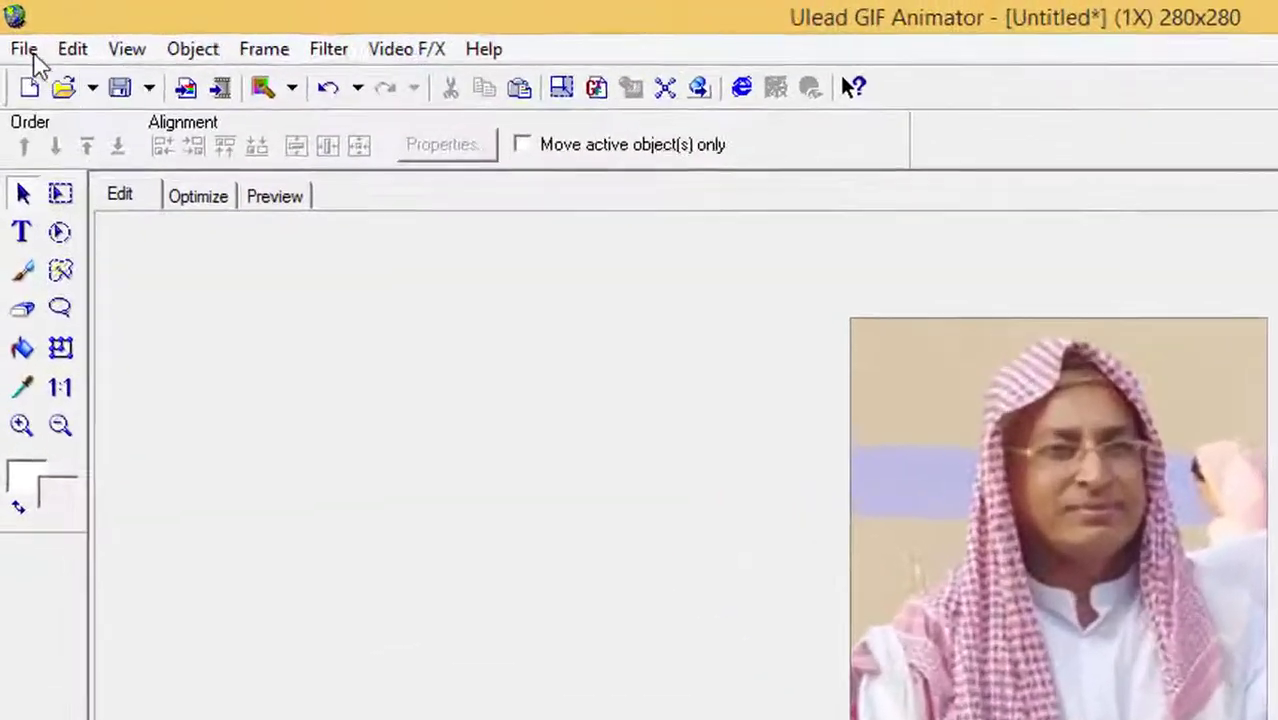
# Save the animation to the Desktop as a GIF file named "Family gif pic"
pyautogui.click(27, 54)
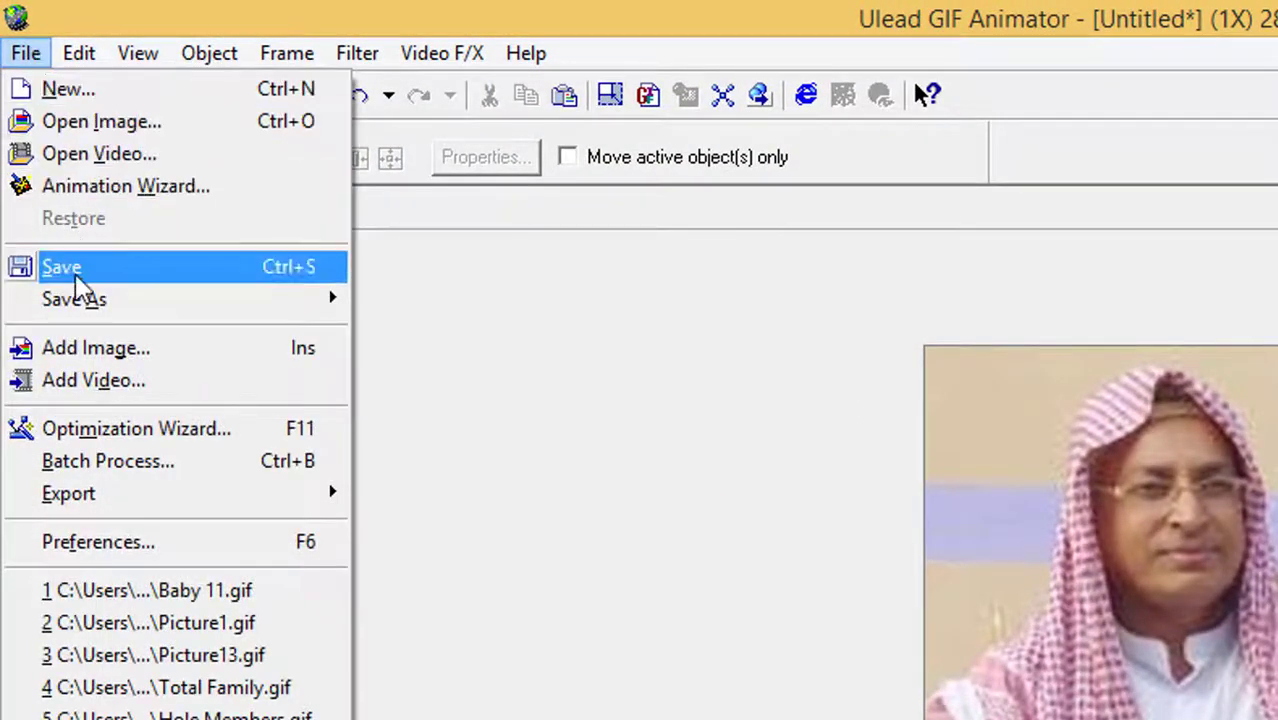
pyautogui.moveTo(76, 298)
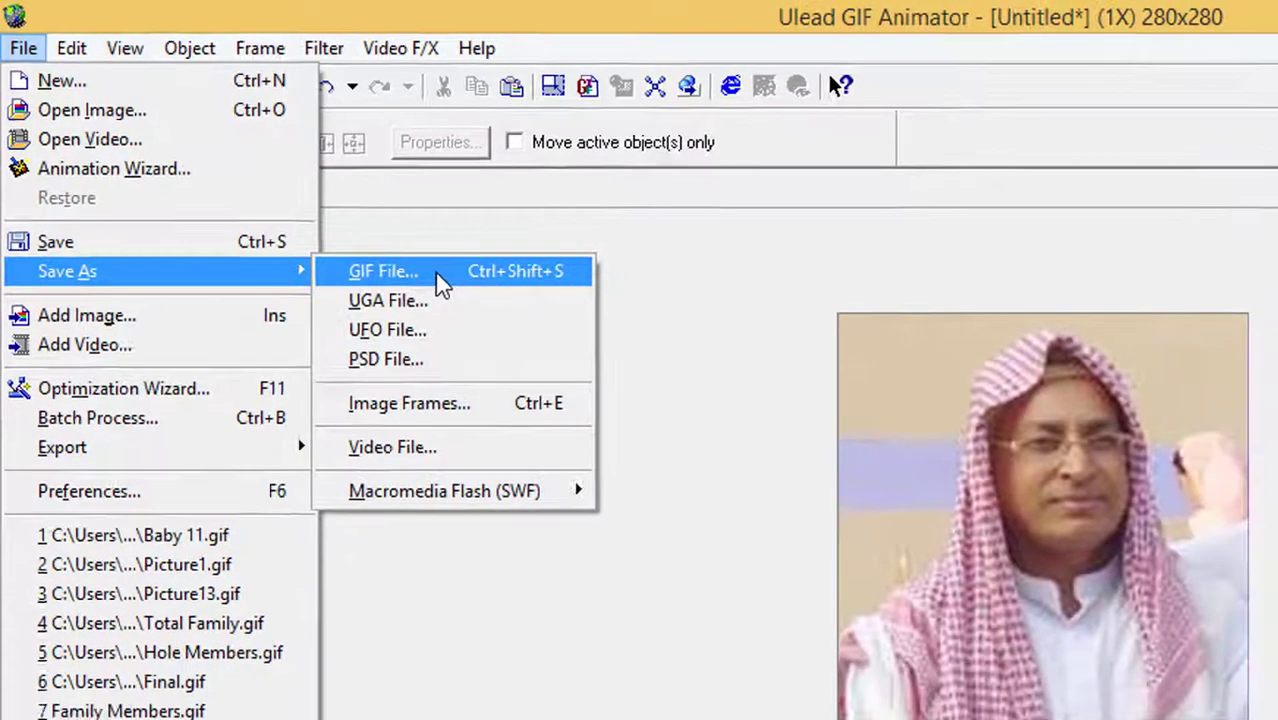
pyautogui.click(480, 299)
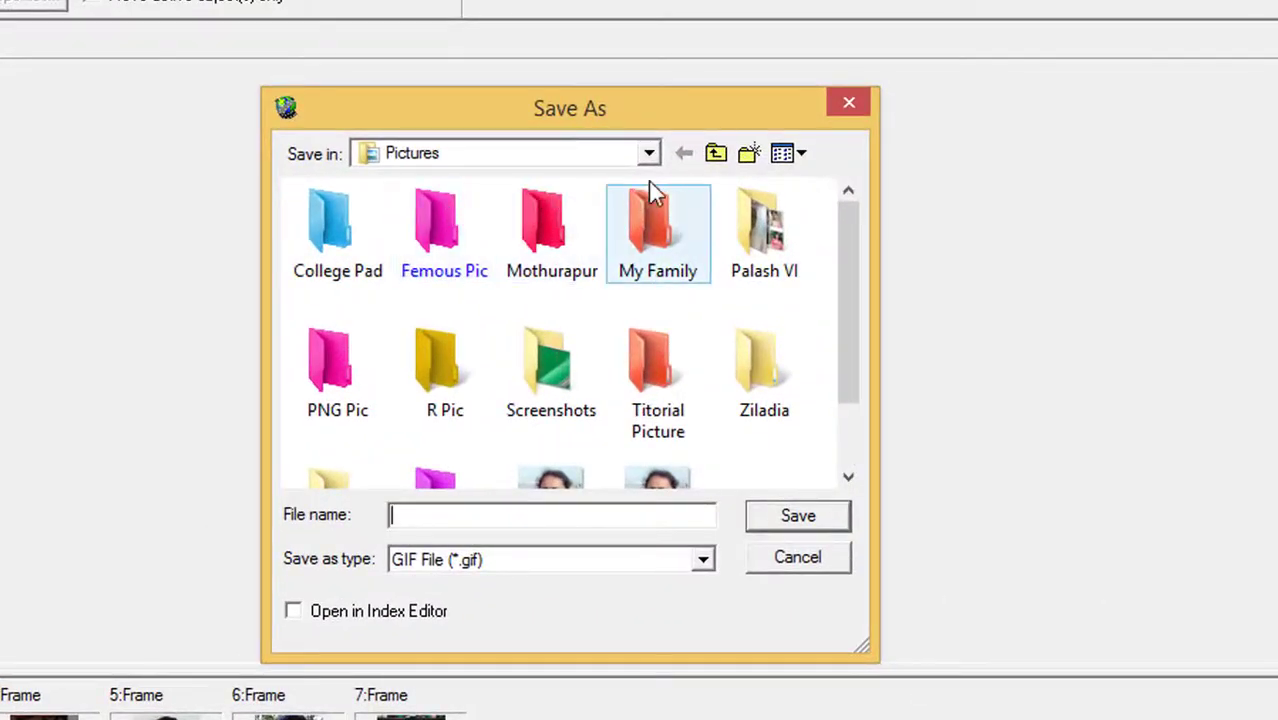
pyautogui.click(650, 155)
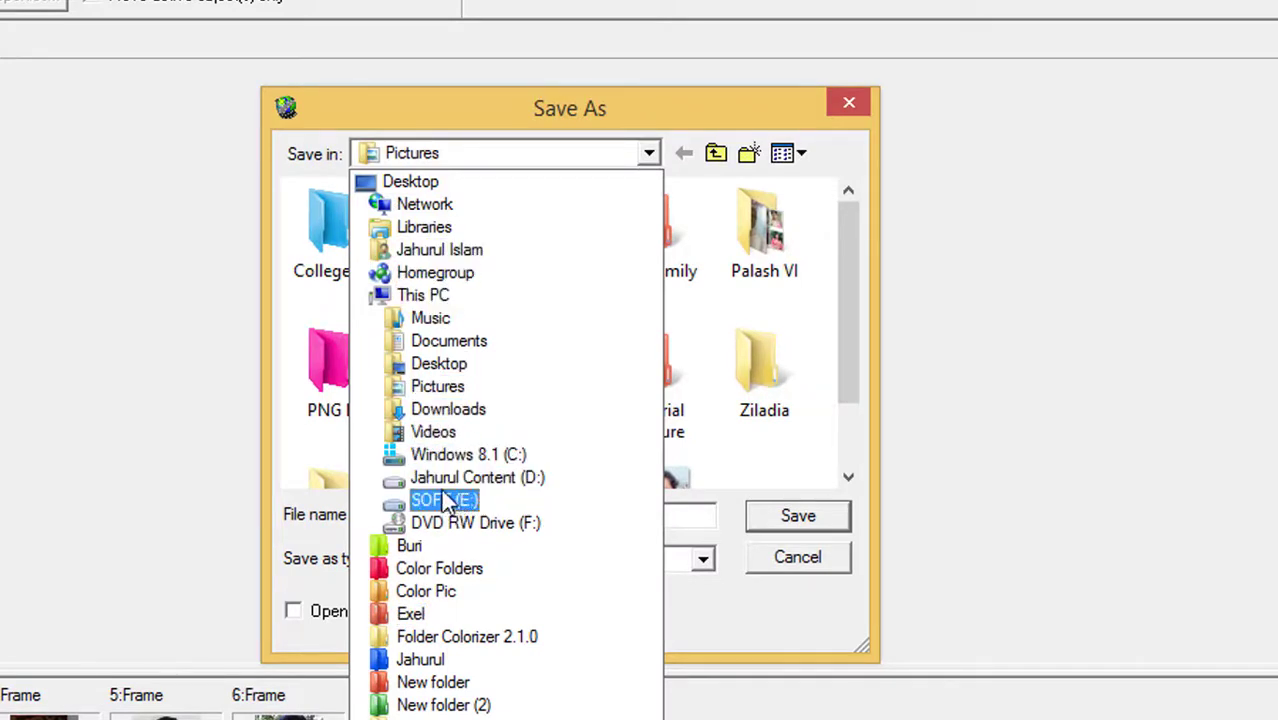
pyautogui.click(437, 364)
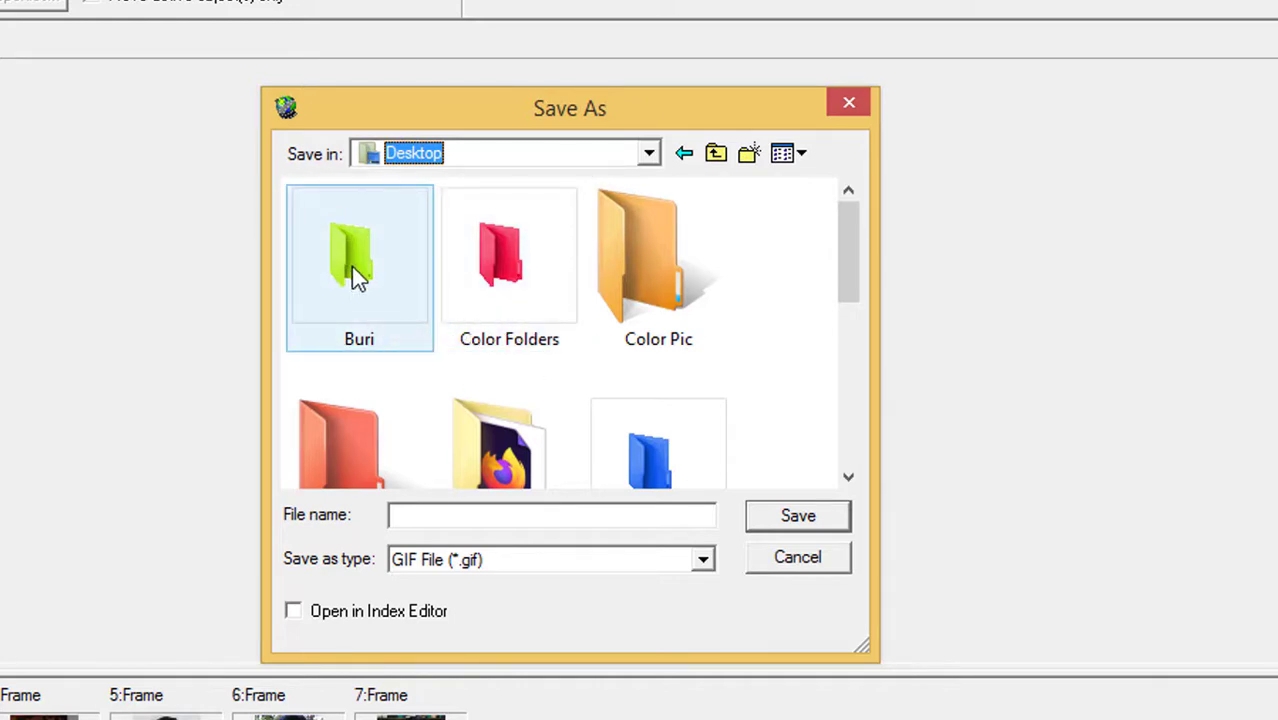
pyautogui.click(413, 517)
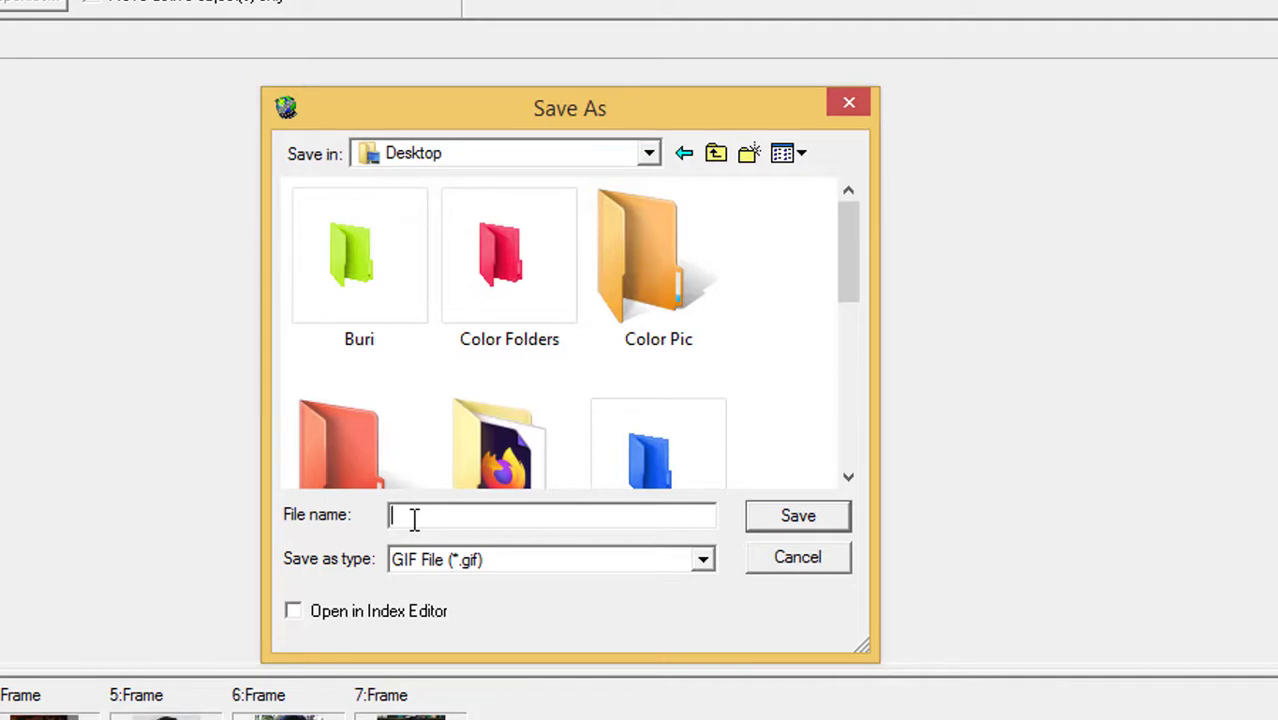
pyautogui.write('Famil')
pyautogui.write('i')
pyautogui.write('y')
pyautogui.write(' g')
pyautogui.write('if')
pyautogui.write(' pic')
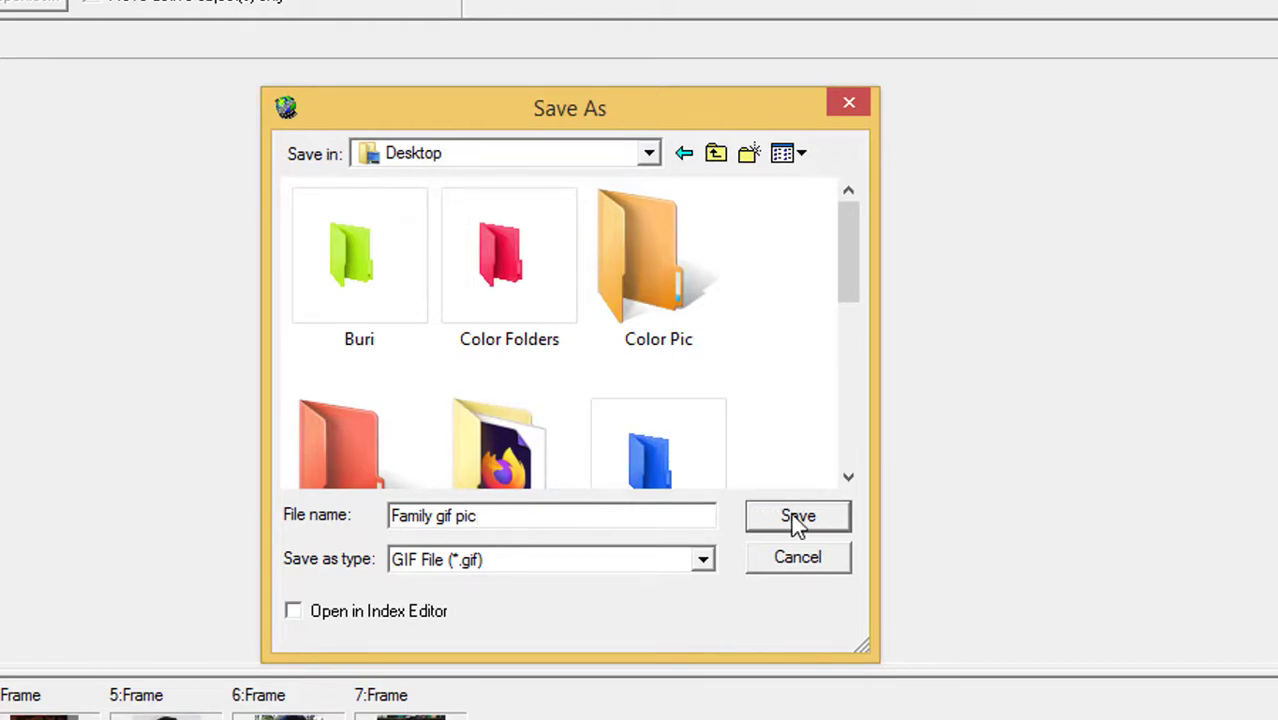
pyautogui.click(798, 520)
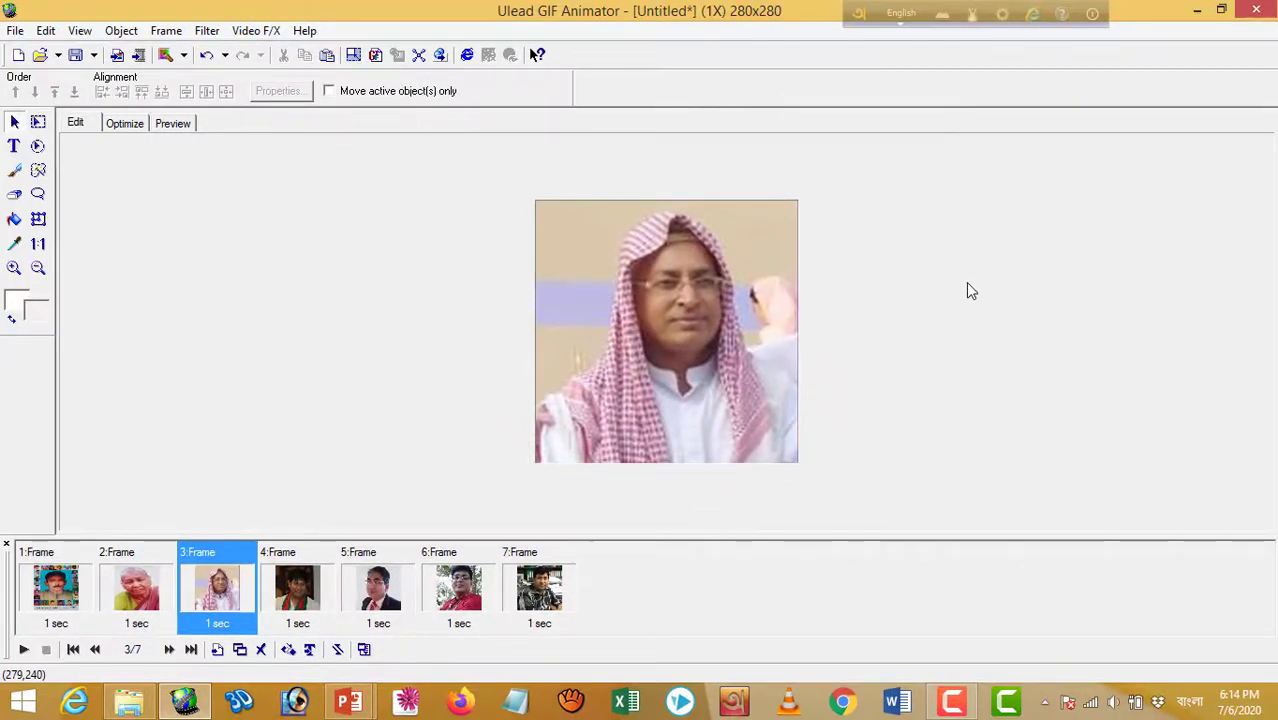
# Switch to the PowerPoint presentation and insert a new blank slide after slide 1
pyautogui.click(1197, 12)
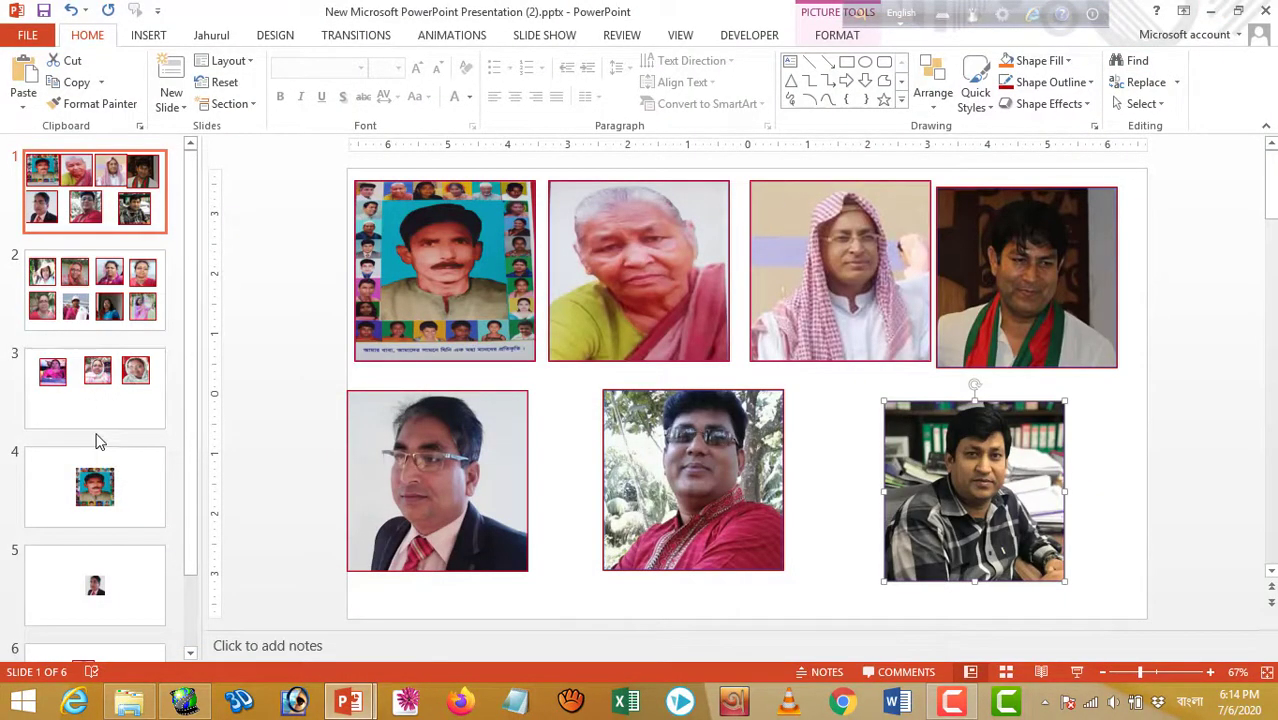
pyautogui.moveTo(148, 228); pyautogui.dragTo(155, 253)
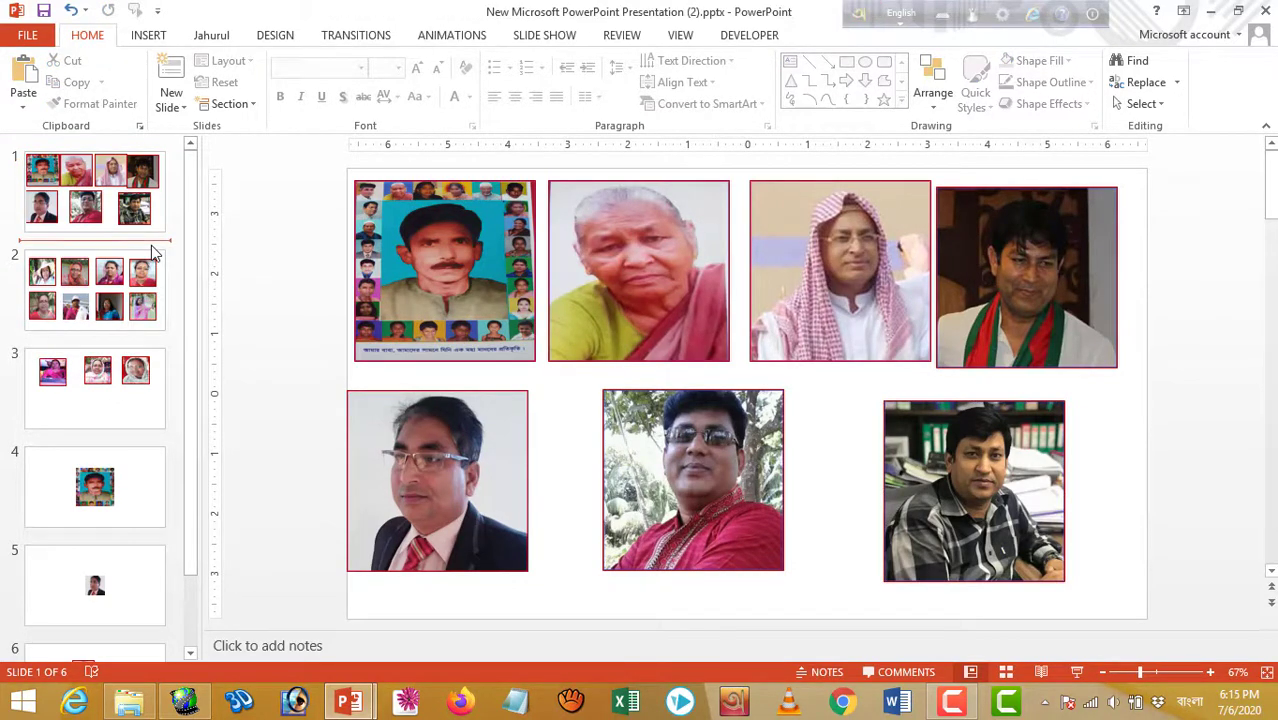
pyautogui.press('Return')
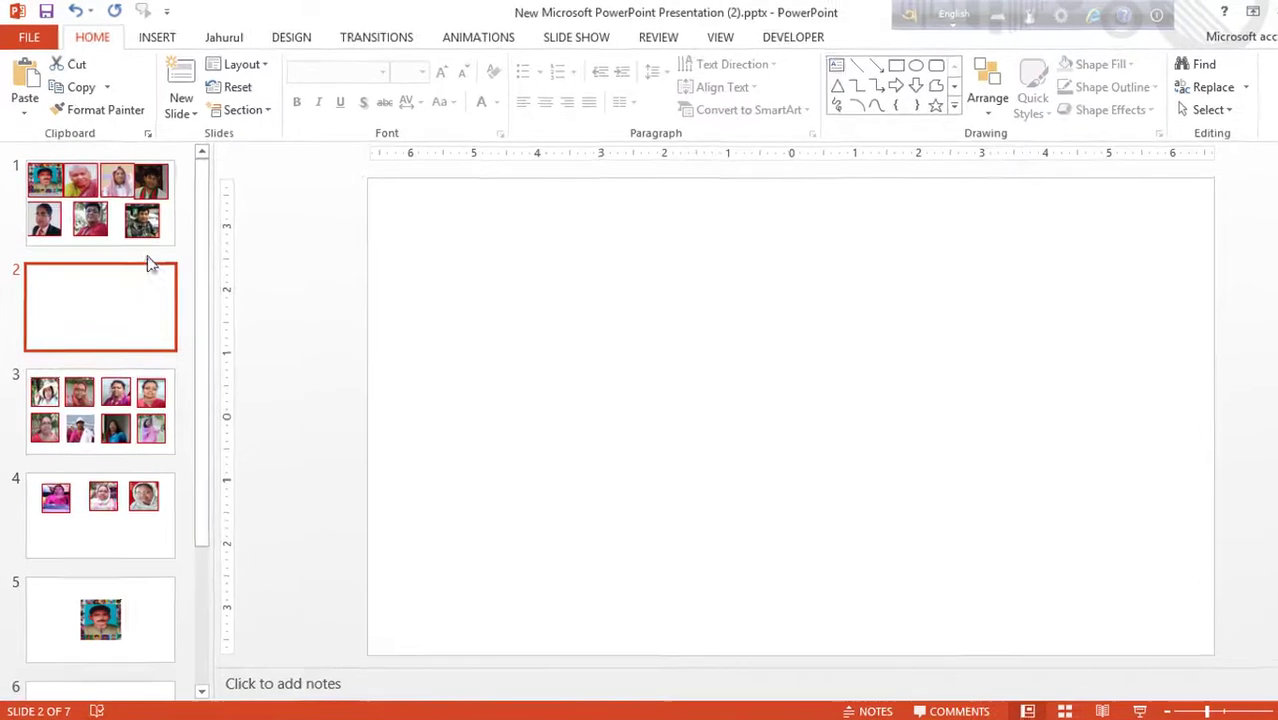
# Insert the picture "Family gif pic.gif" from the Desktop onto blank slide 2
pyautogui.click(195, 46)
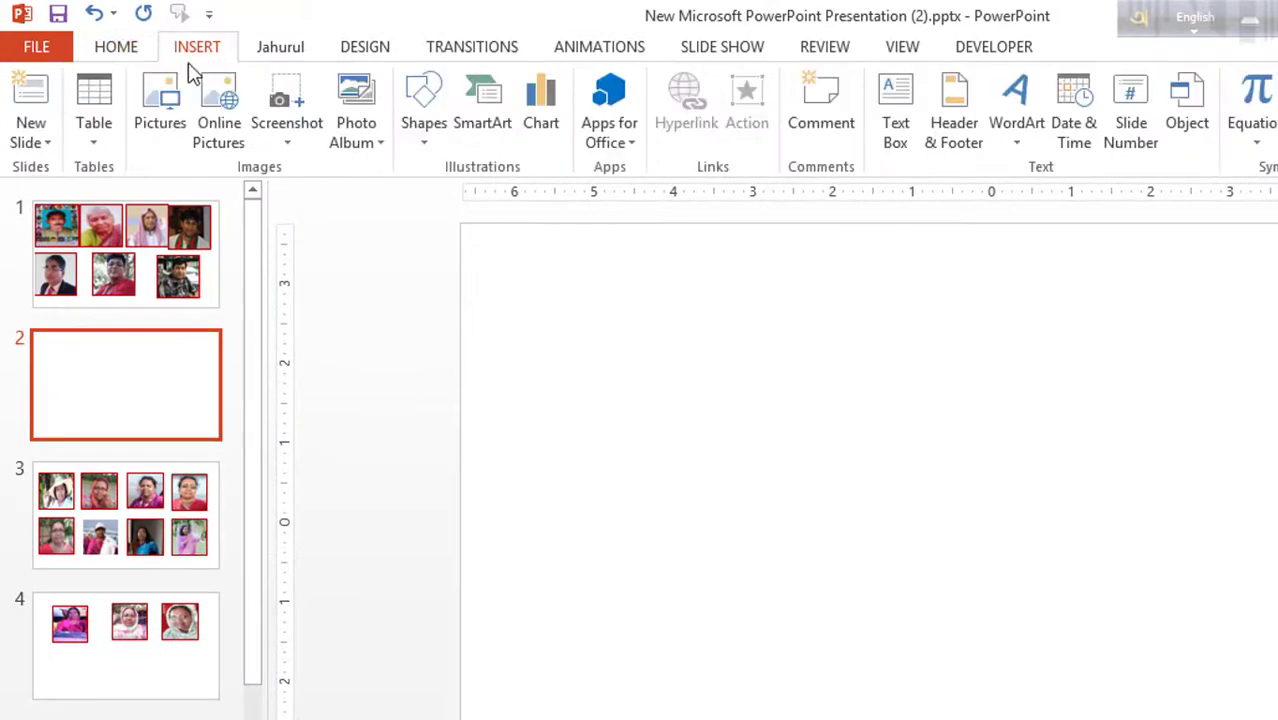
pyautogui.click(163, 128)
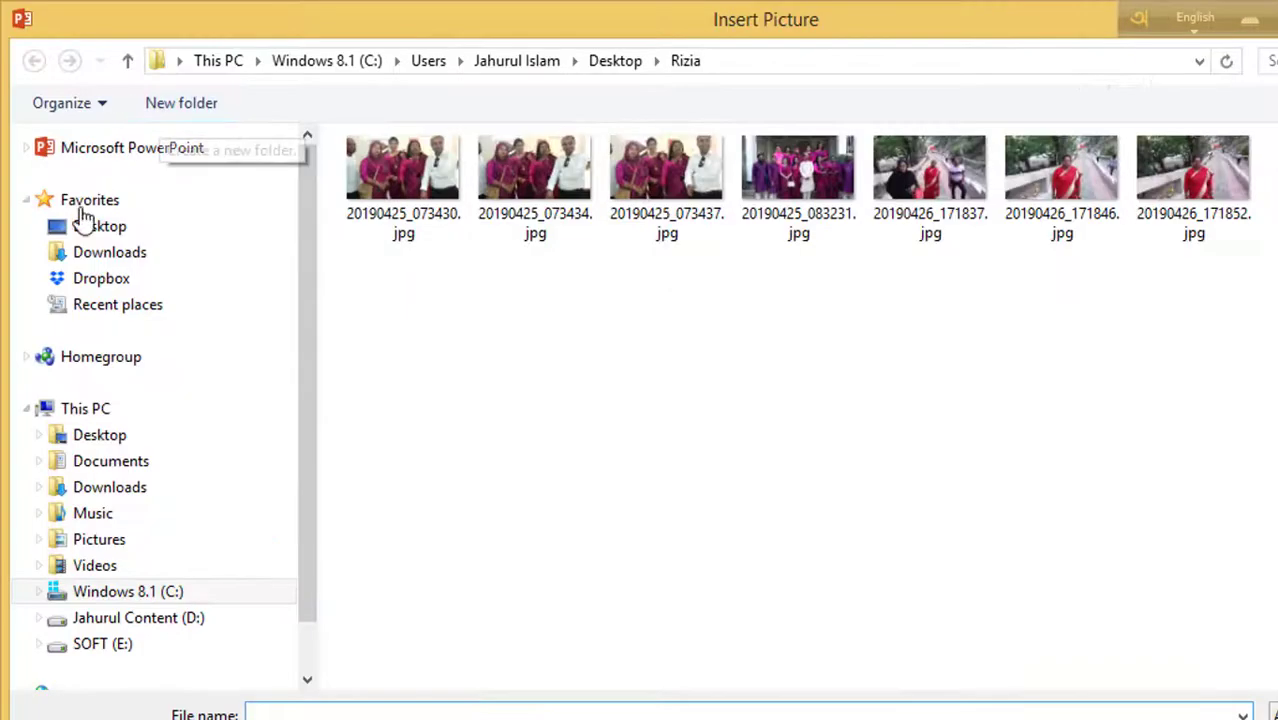
pyautogui.click(100, 435)
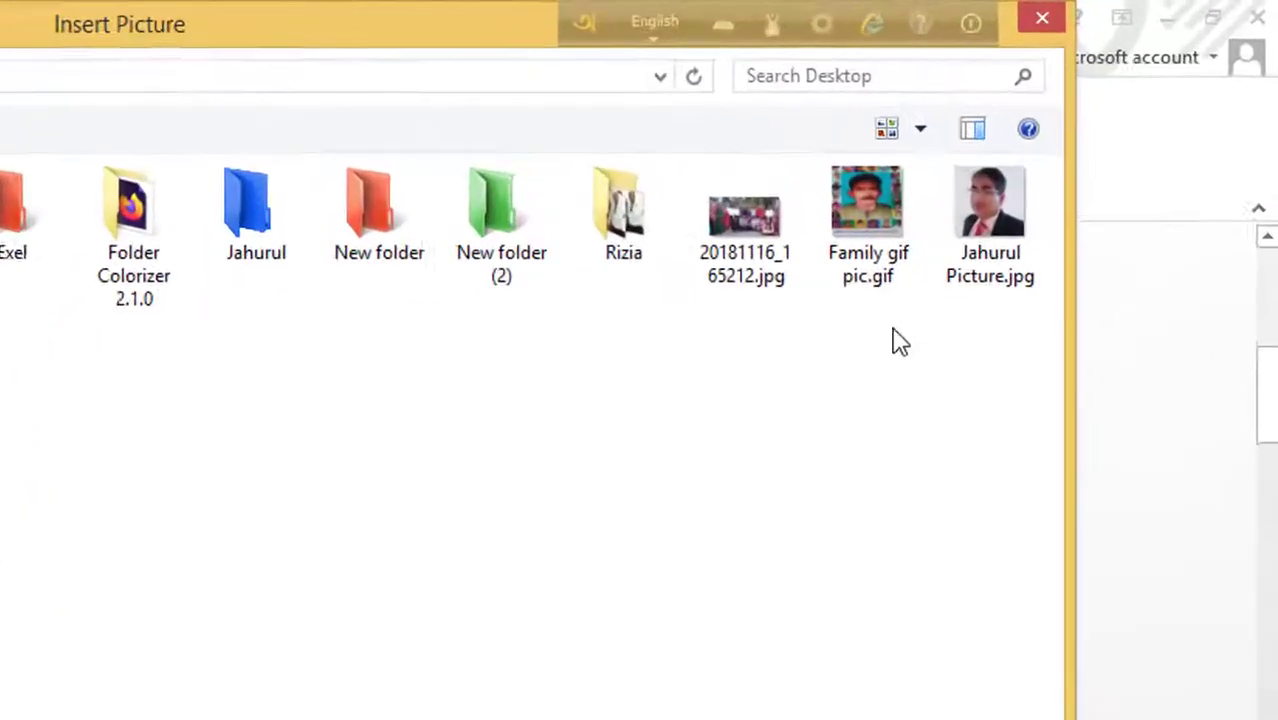
pyautogui.click(1022, 150)
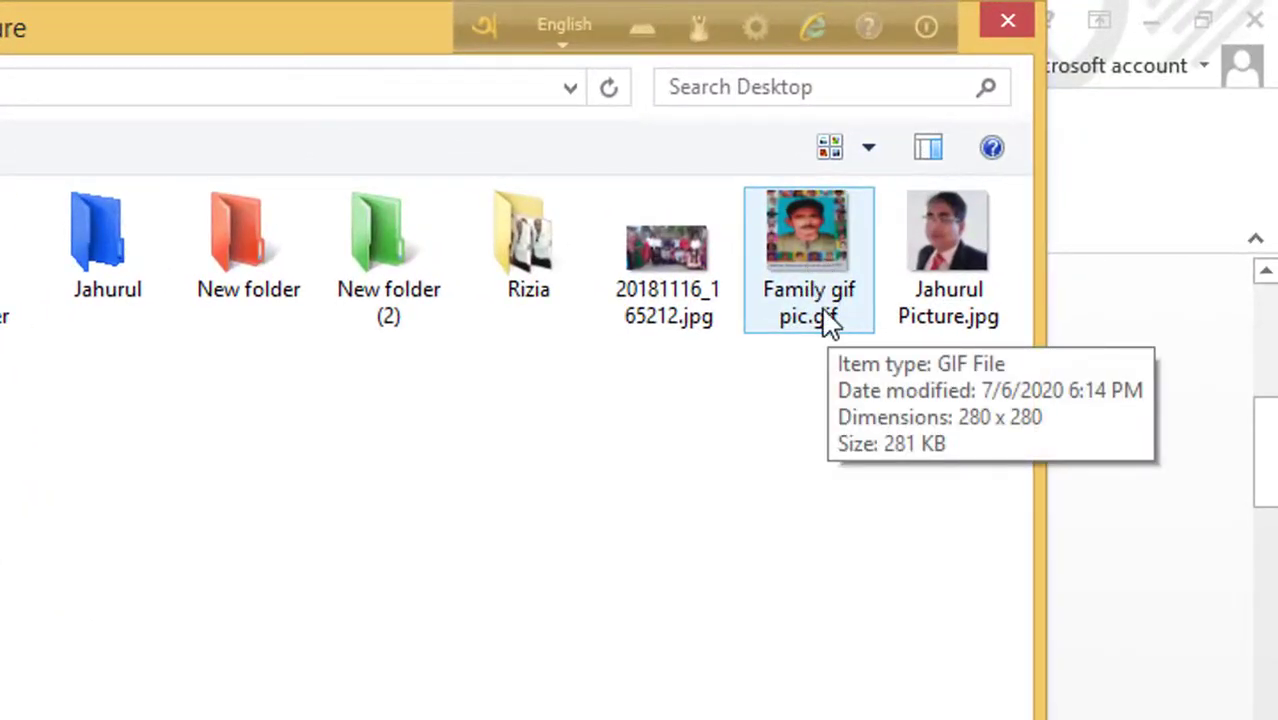
pyautogui.doubleClick(822, 285)
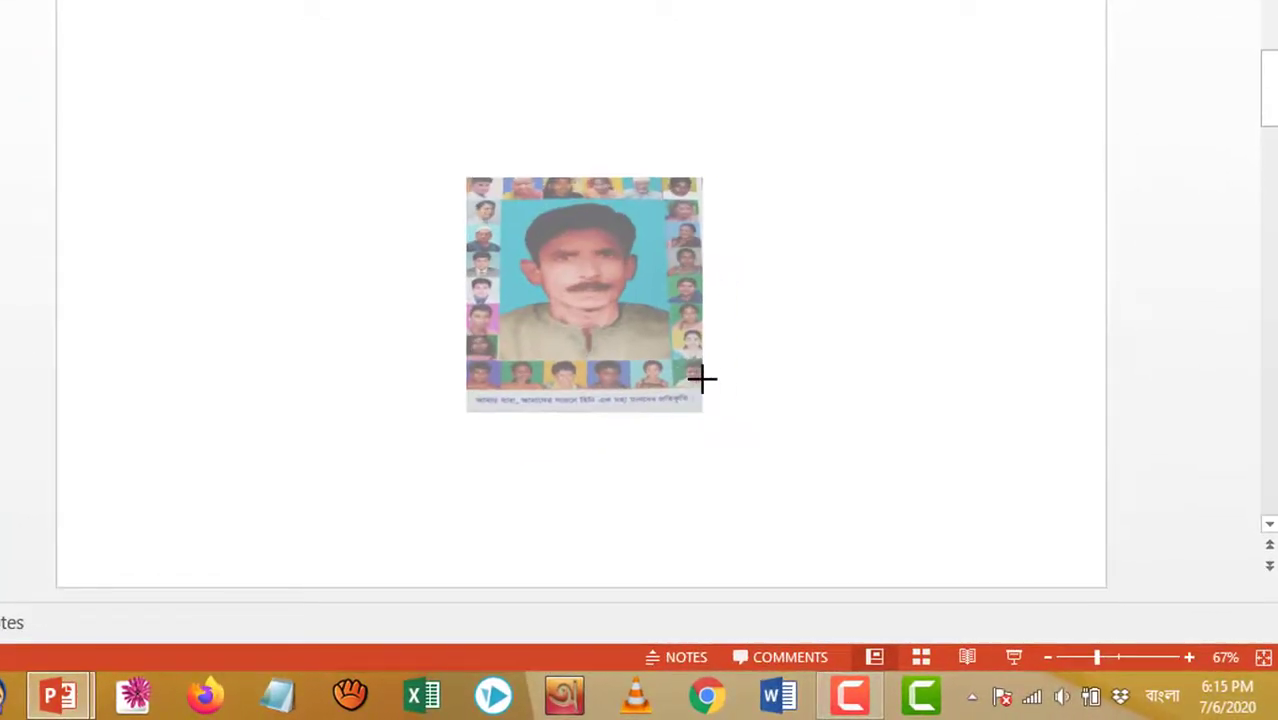
# Shrink the inserted GIF slightly, keeping its proportions, and run the slide show from slide 2 to play the animation
pyautogui.moveTo(702, 378); pyautogui.dragTo(703, 380)
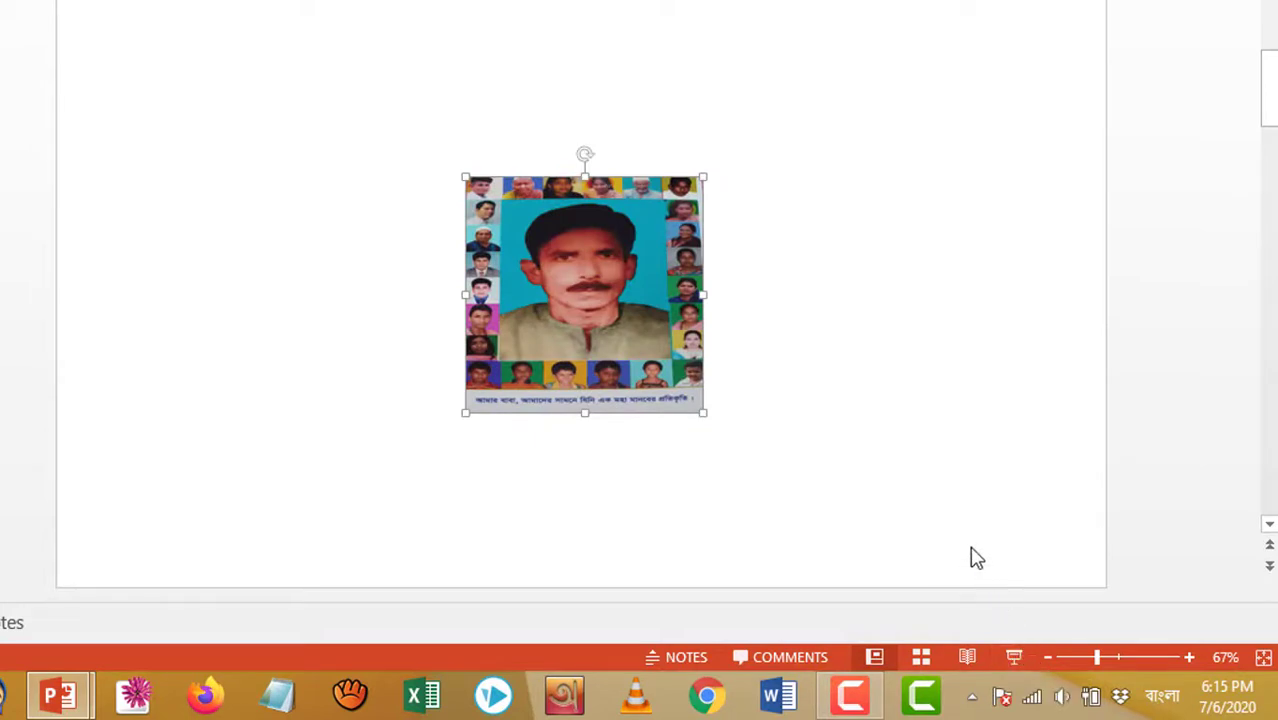
pyautogui.hotkey('shift', 'Down')
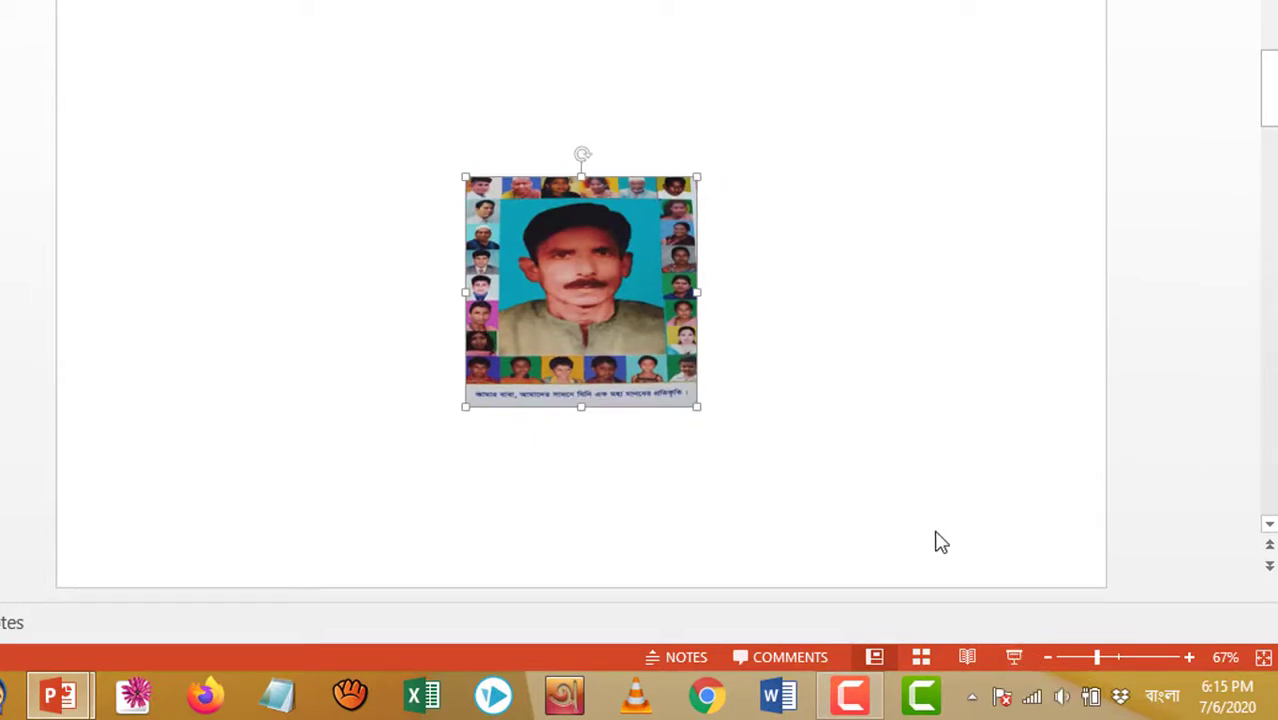
pyautogui.click(1014, 658)
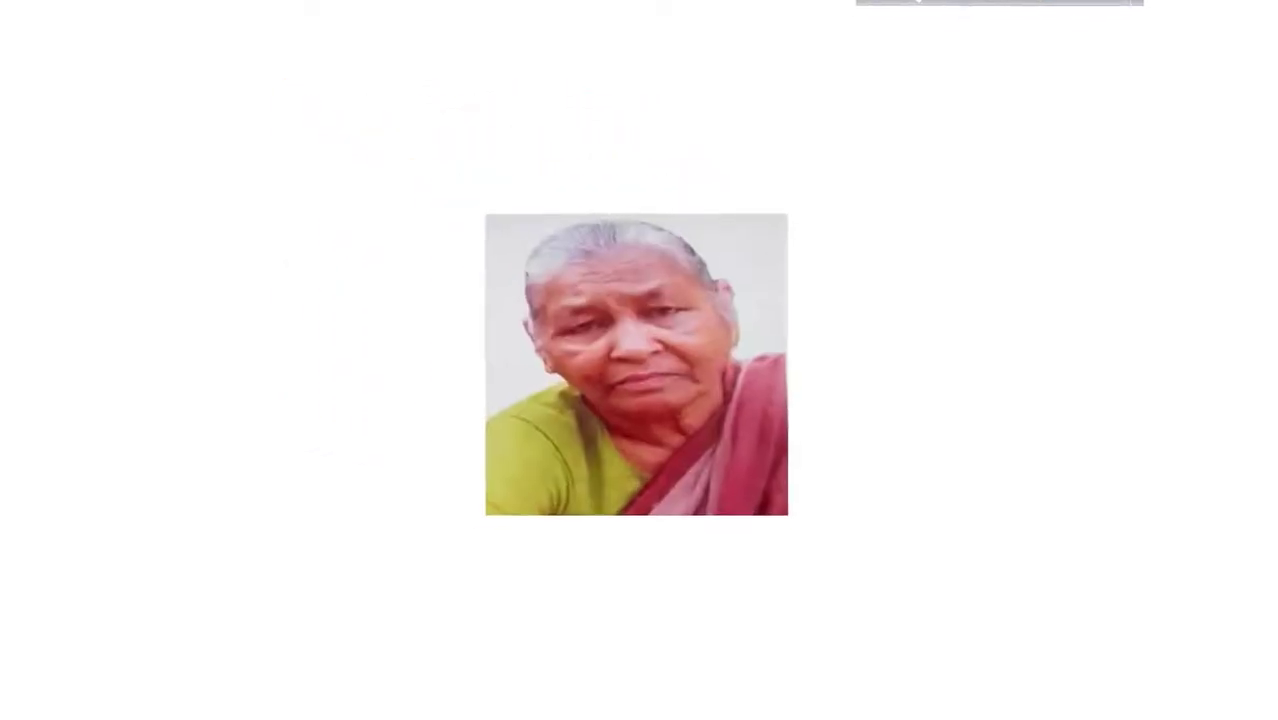